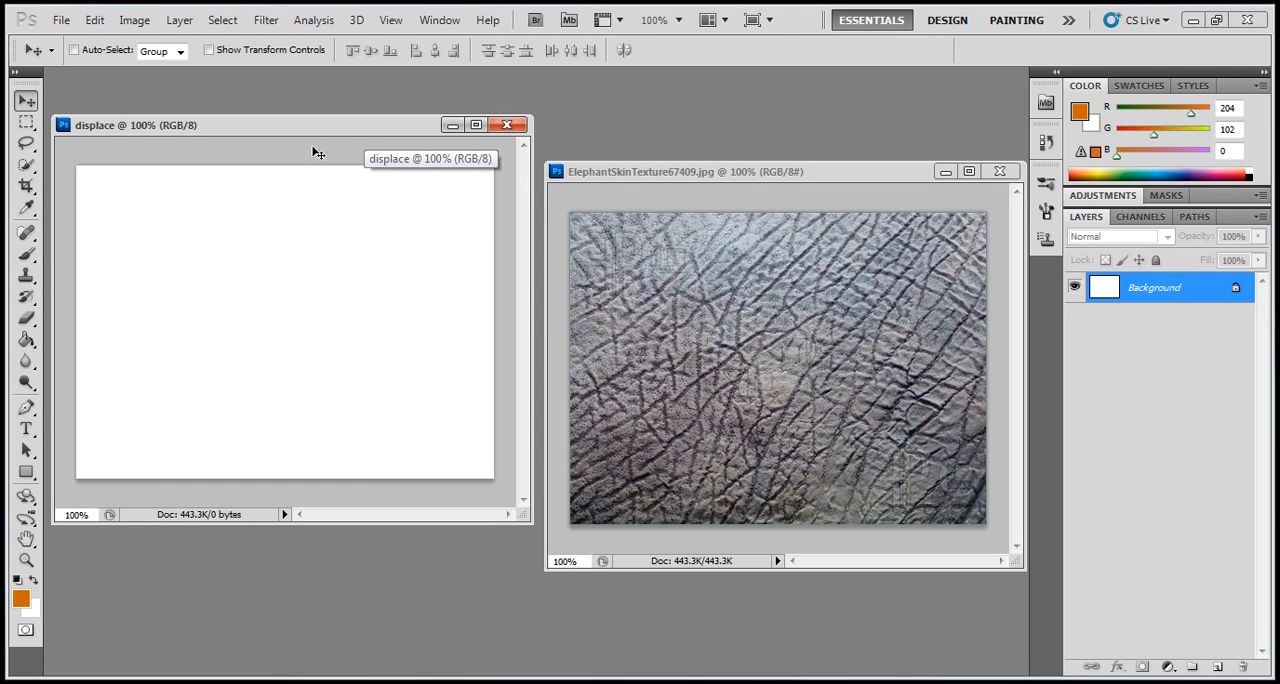
- Fill the displace document's Background layer with black (000000) using the Paint Bucket tool
{"action": "left_click_drag", "start_coordinate": [722, 172], "coordinate": [724, 165]}
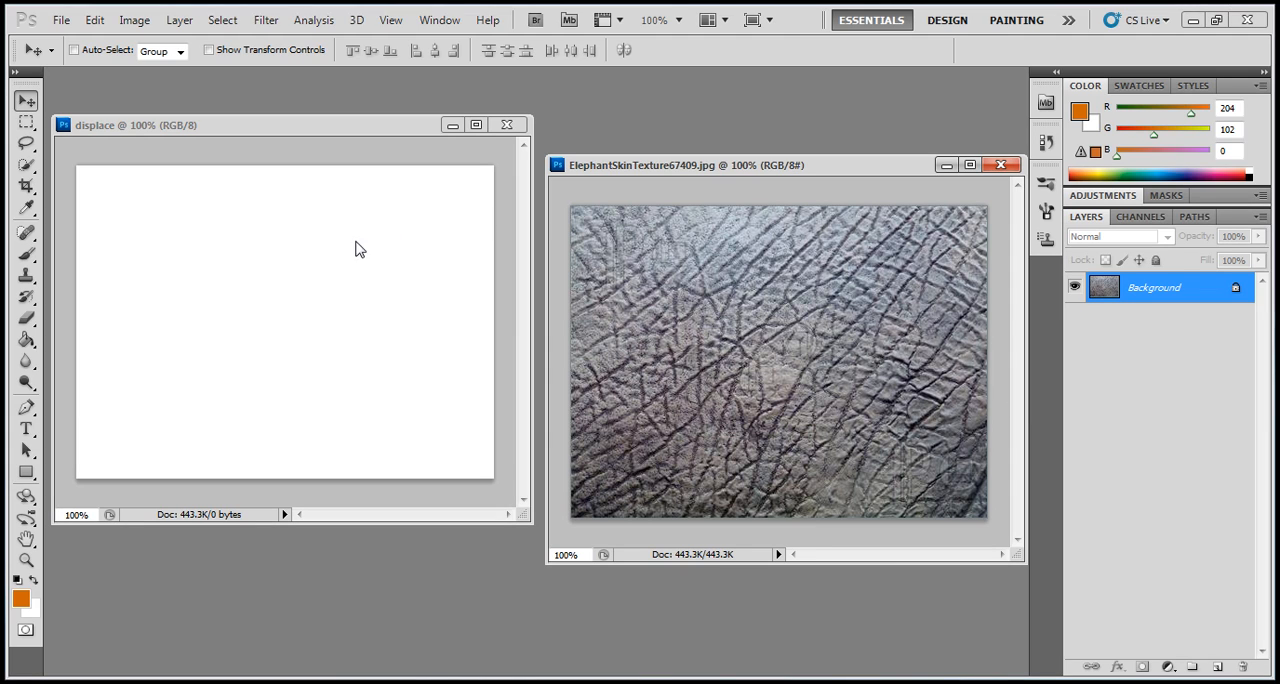
{"action": "left_click", "coordinate": [322, 131]}
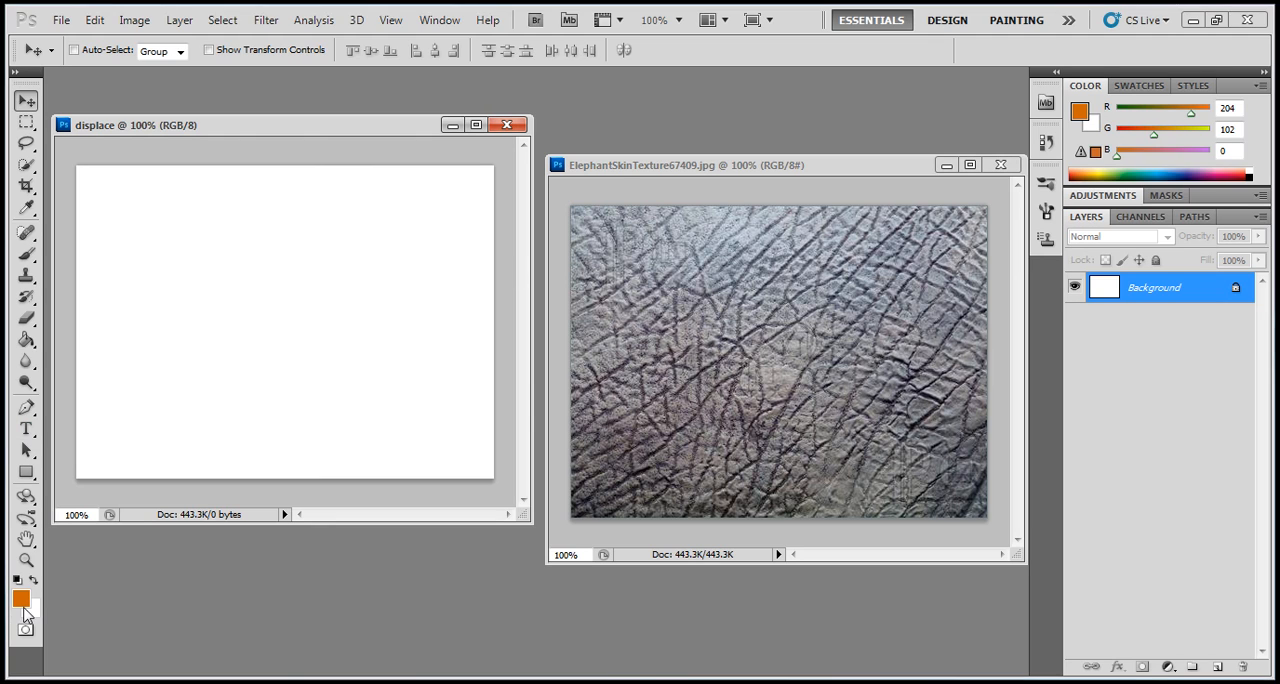
{"action": "left_click", "coordinate": [28, 342]}
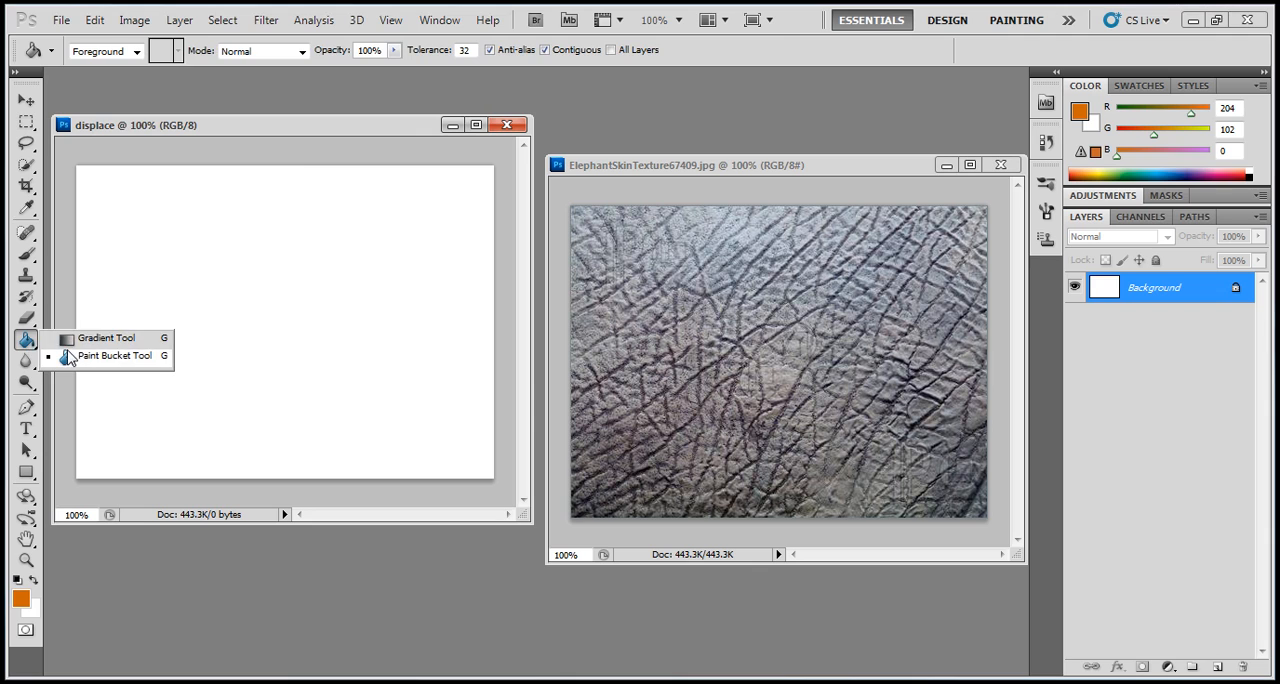
{"action": "left_click", "coordinate": [68, 356]}
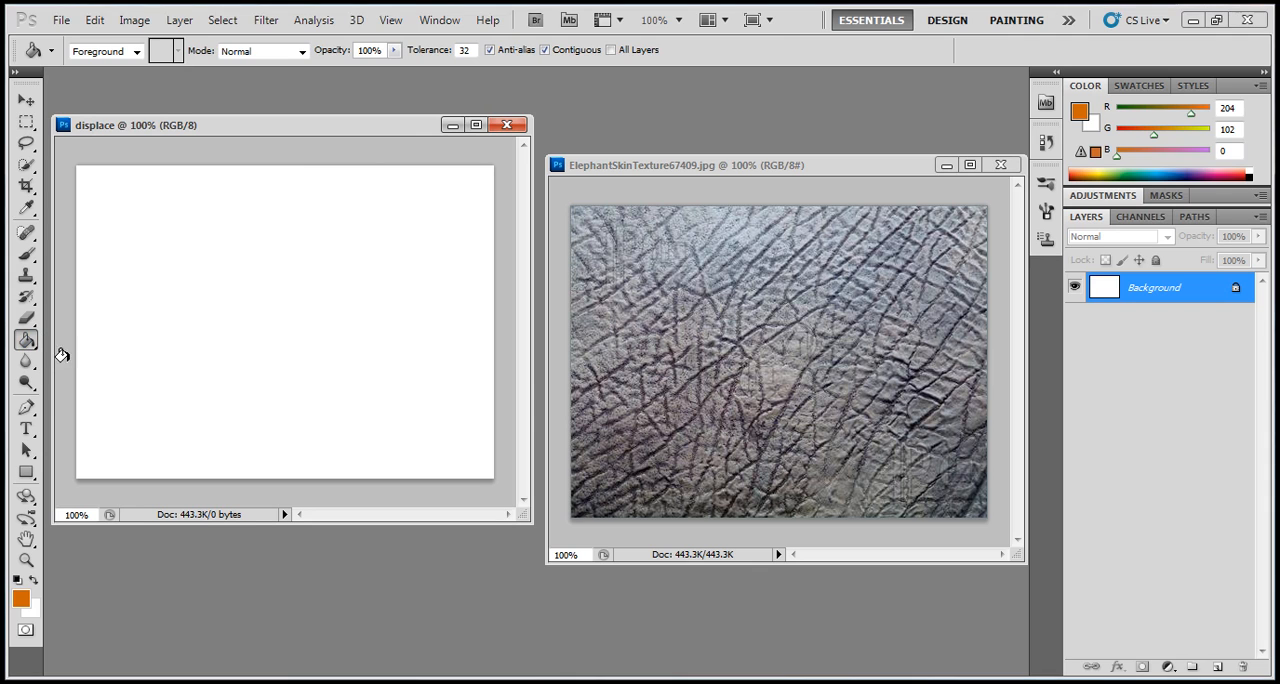
{"action": "left_click", "coordinate": [21, 595]}
{"action": "left_click", "coordinate": [612, 389]}
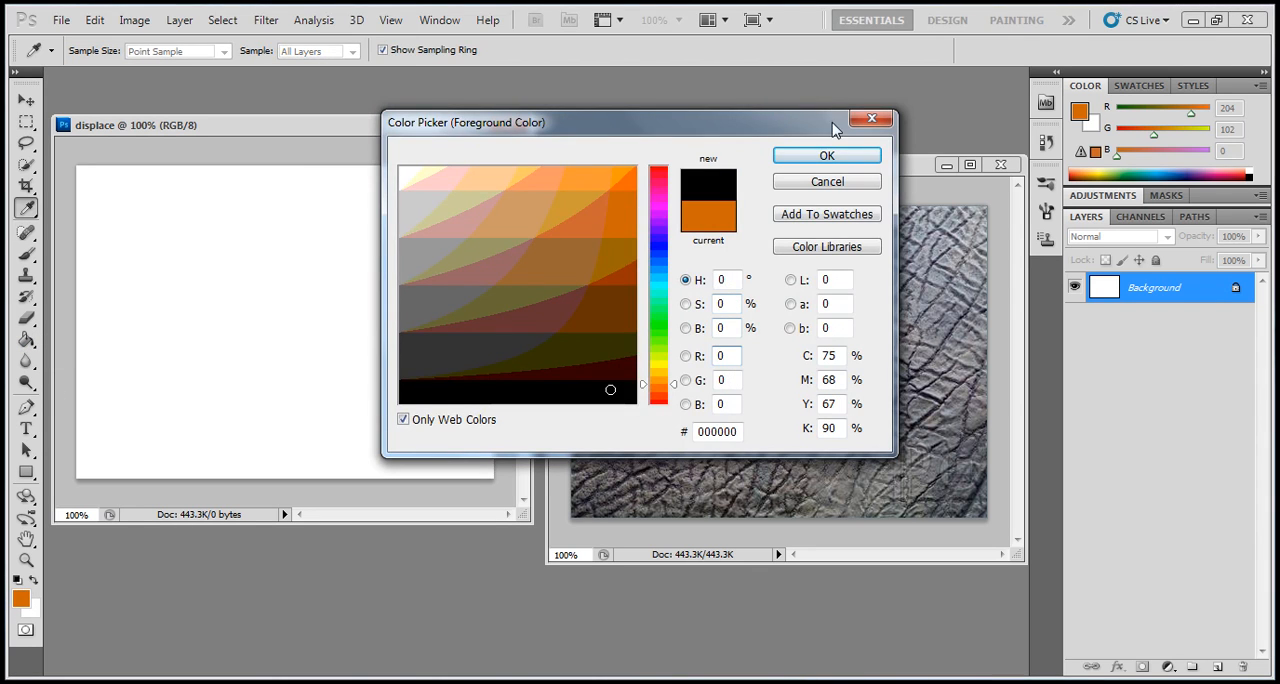
{"action": "left_click", "coordinate": [826, 156]}
{"action": "left_click", "coordinate": [251, 243]}
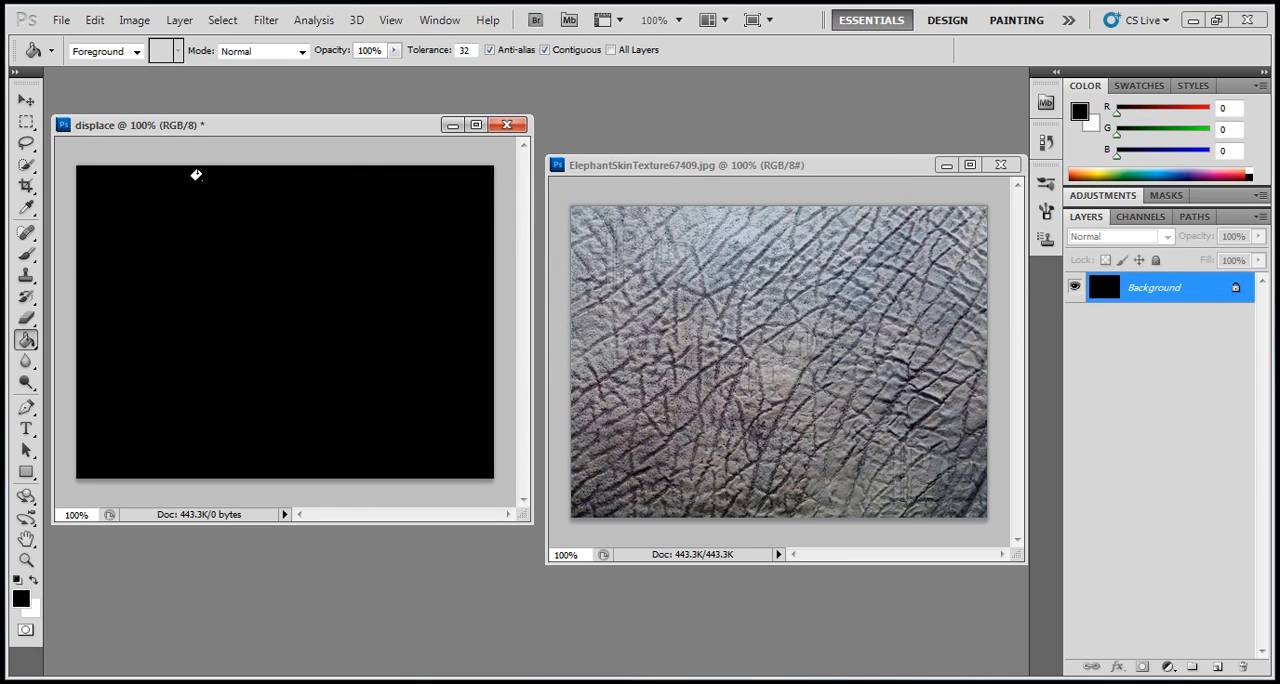
- Copy the elephant skin texture into the displace document with the Move tool, positioned to cover the whole canvas
{"action": "left_click", "coordinate": [26, 101]}
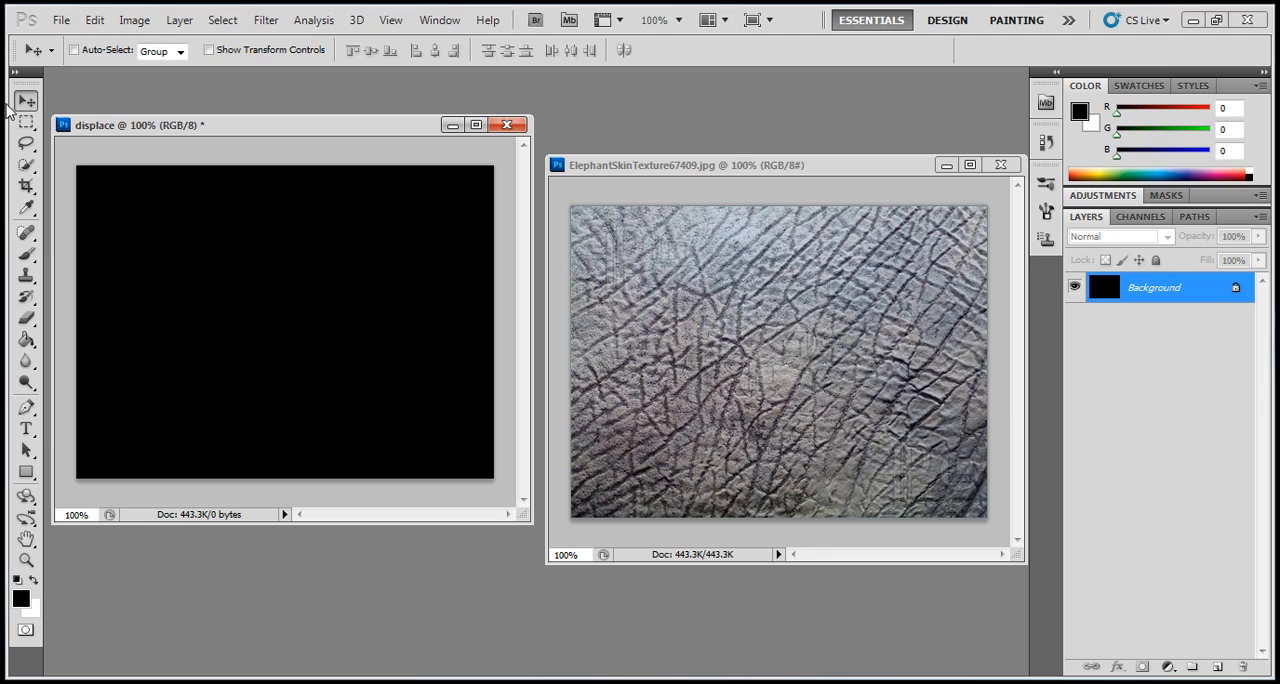
{"action": "left_click", "coordinate": [827, 352]}
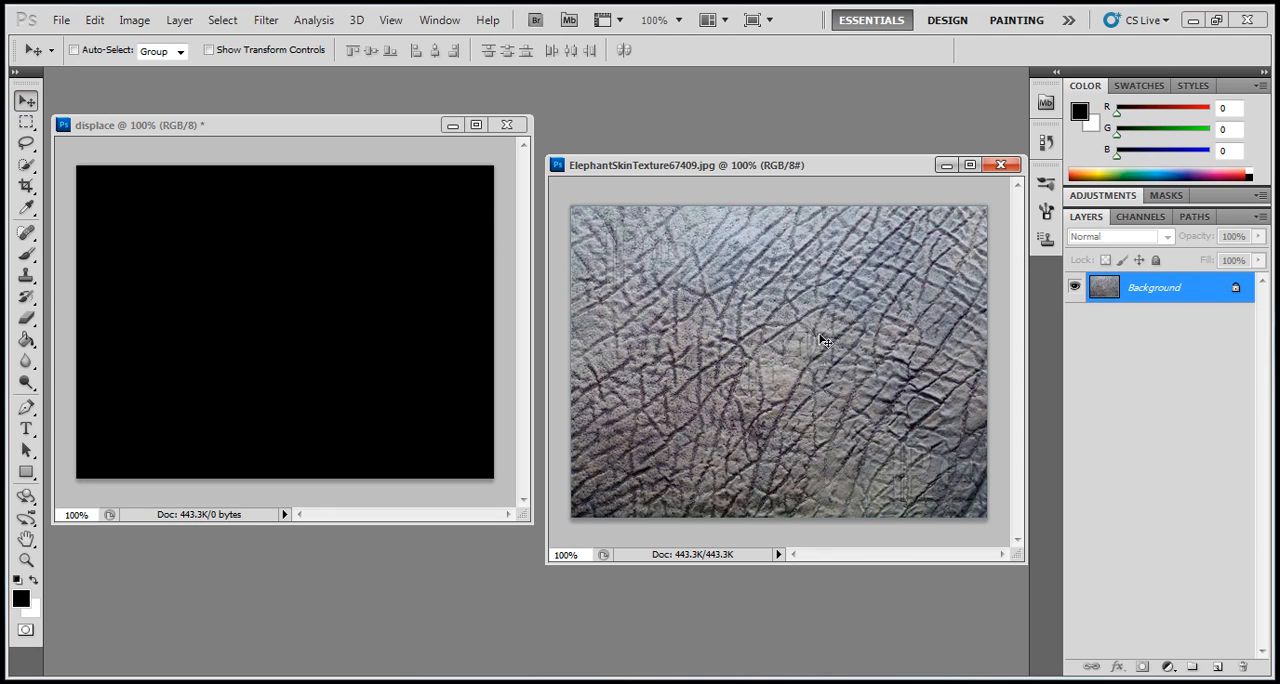
{"action": "left_click_drag", "start_coordinate": [822, 340], "coordinate": [487, 310]}
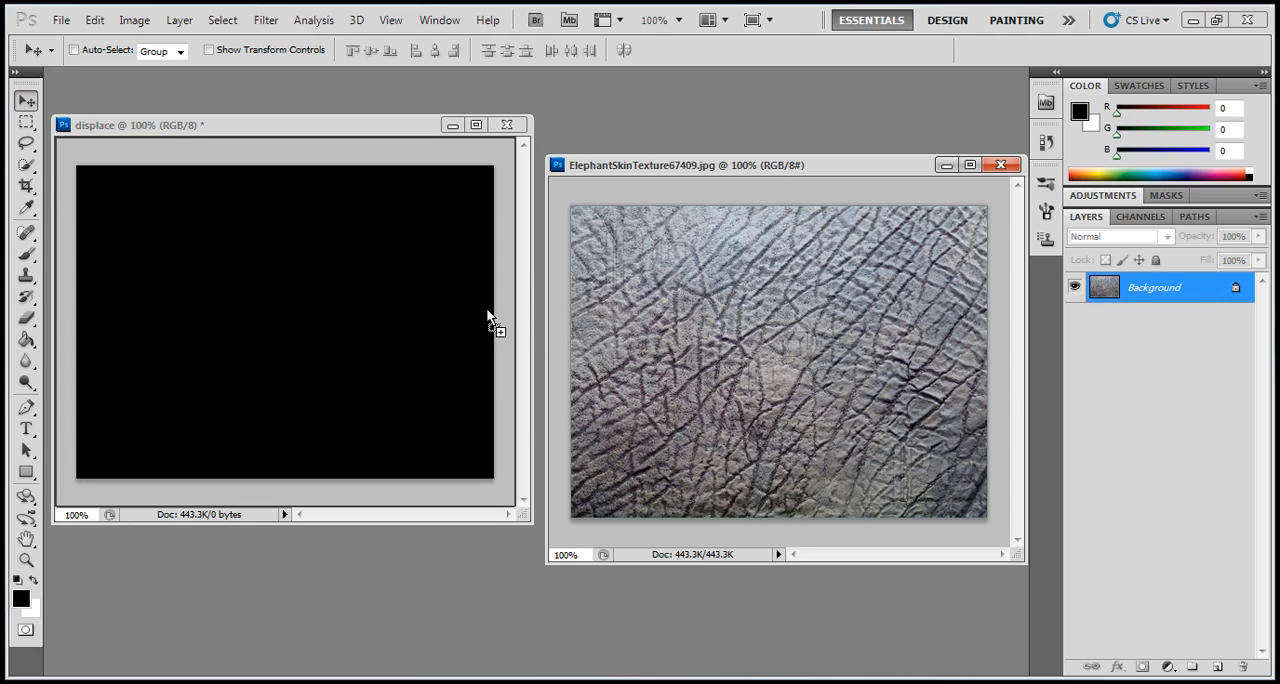
{"action": "left_click_drag", "start_coordinate": [254, 282], "coordinate": [348, 320]}
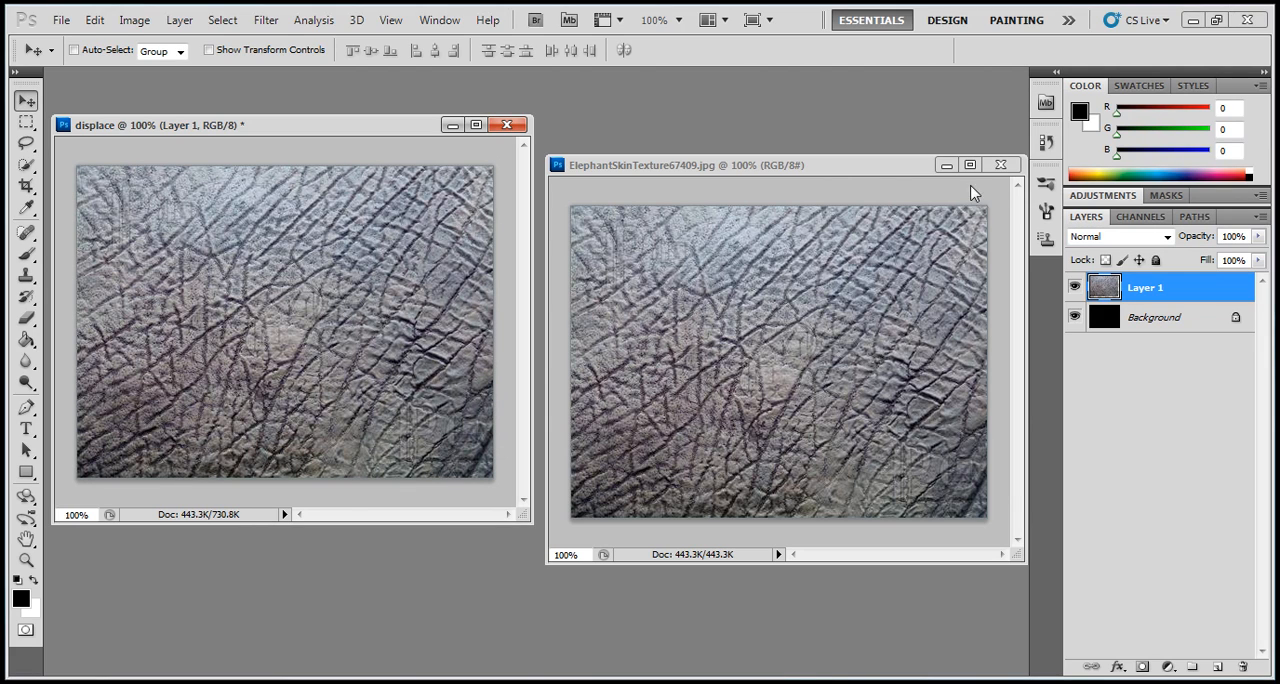
- Close the elephant skin texture file, then enlarge the displace document window and center it in the workspace
{"action": "left_click", "coordinate": [842, 186]}
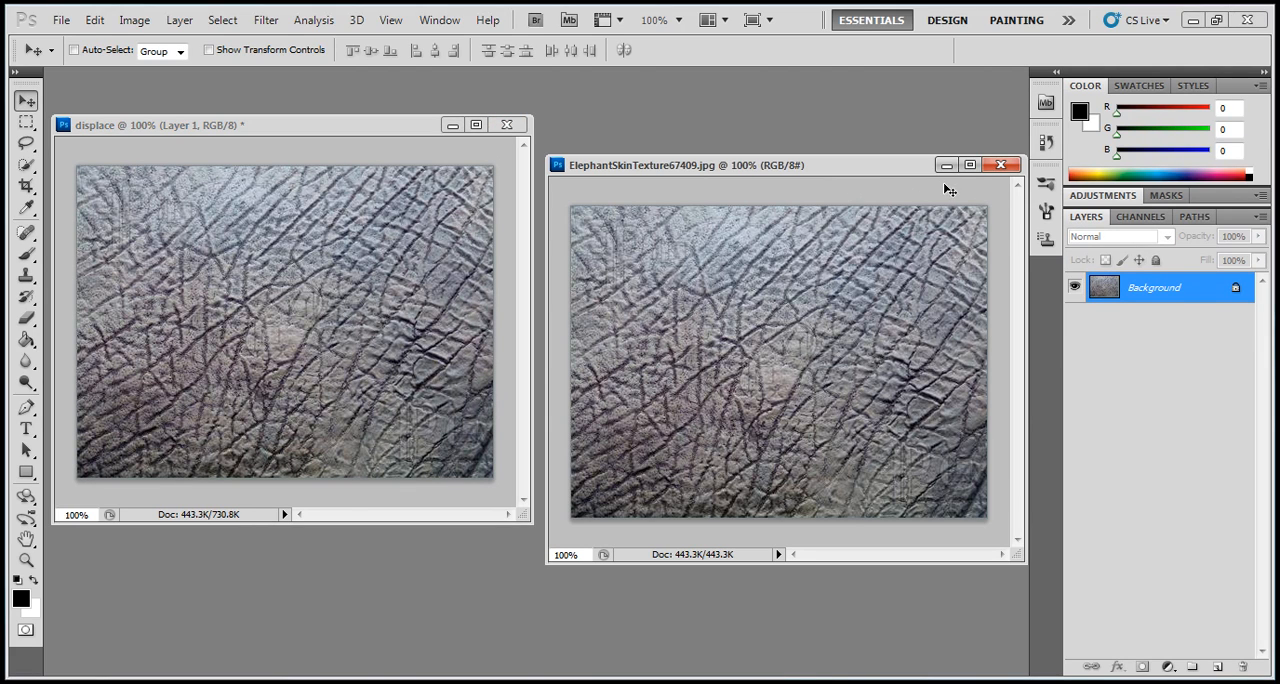
{"action": "left_click", "coordinate": [992, 166]}
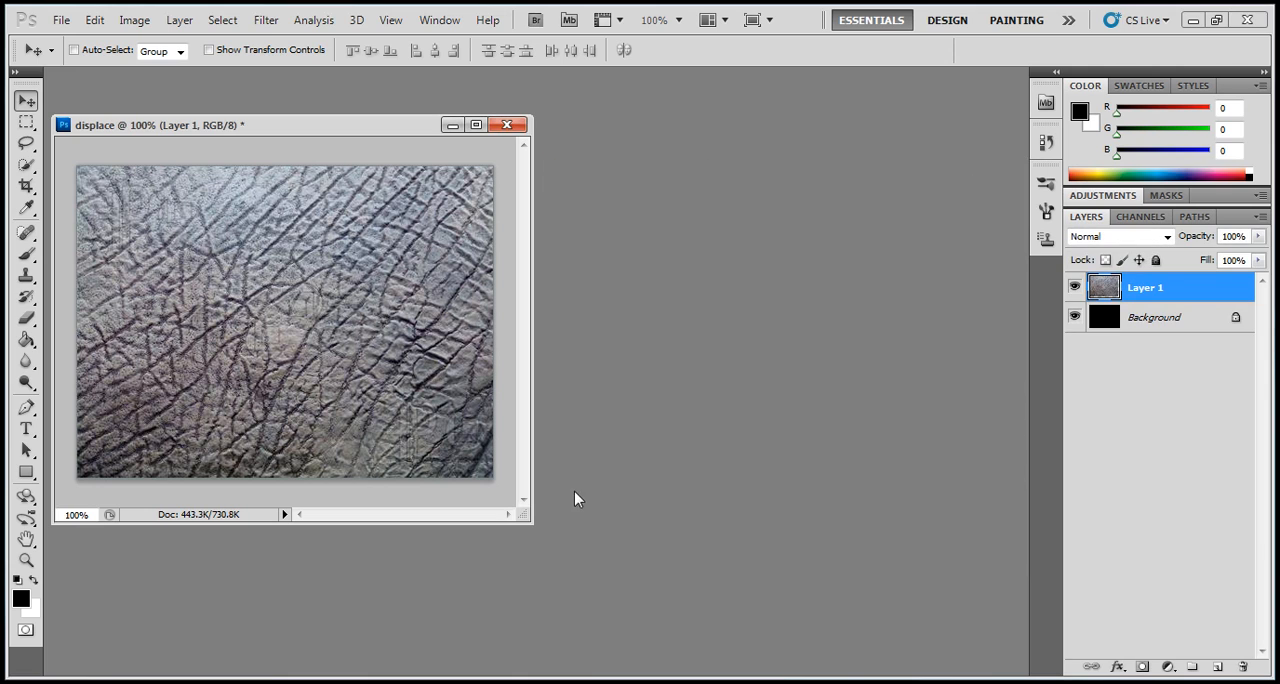
{"action": "left_click_drag", "start_coordinate": [596, 525], "coordinate": [704, 548]}
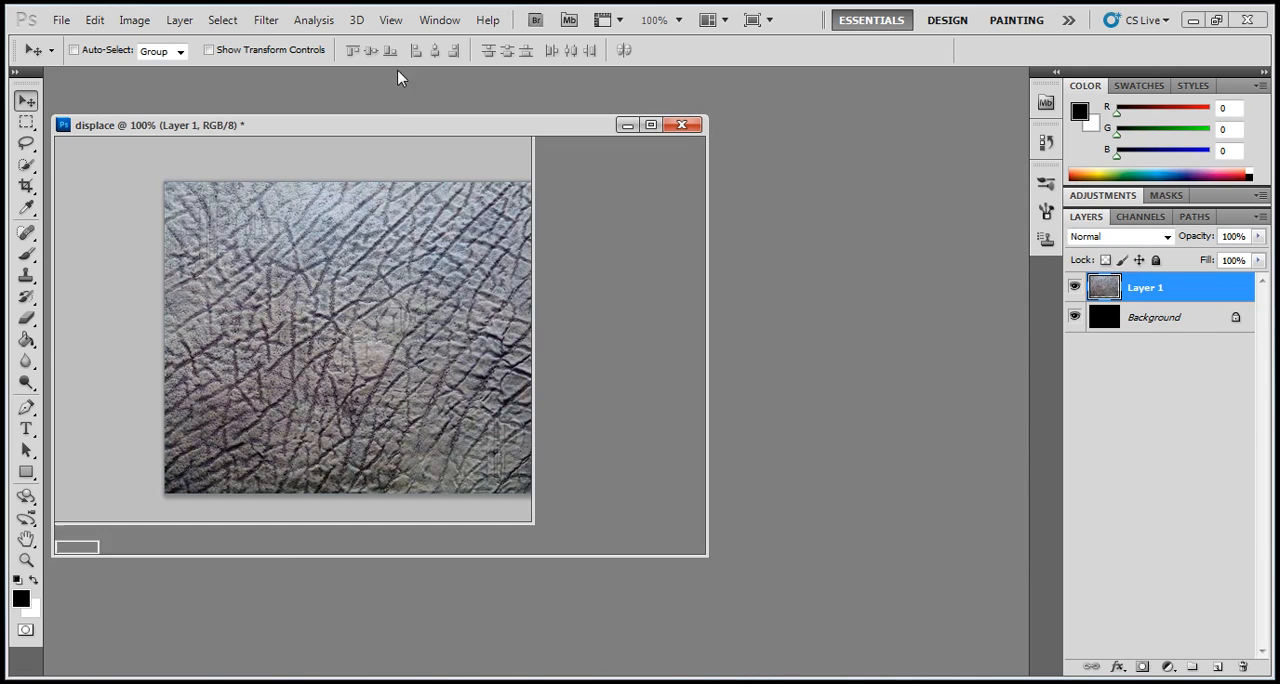
{"action": "left_click_drag", "start_coordinate": [445, 120], "coordinate": [643, 149]}
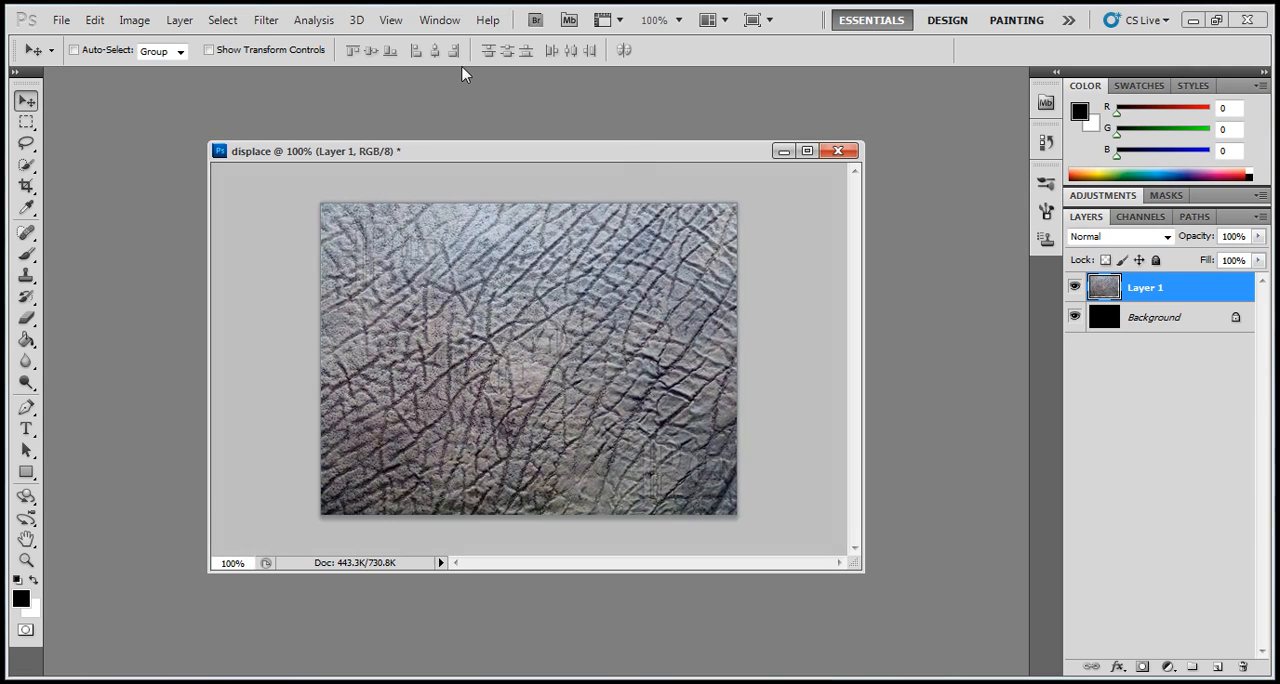
- Desaturate the elephant skin texture layer
{"action": "left_click", "coordinate": [136, 21]}
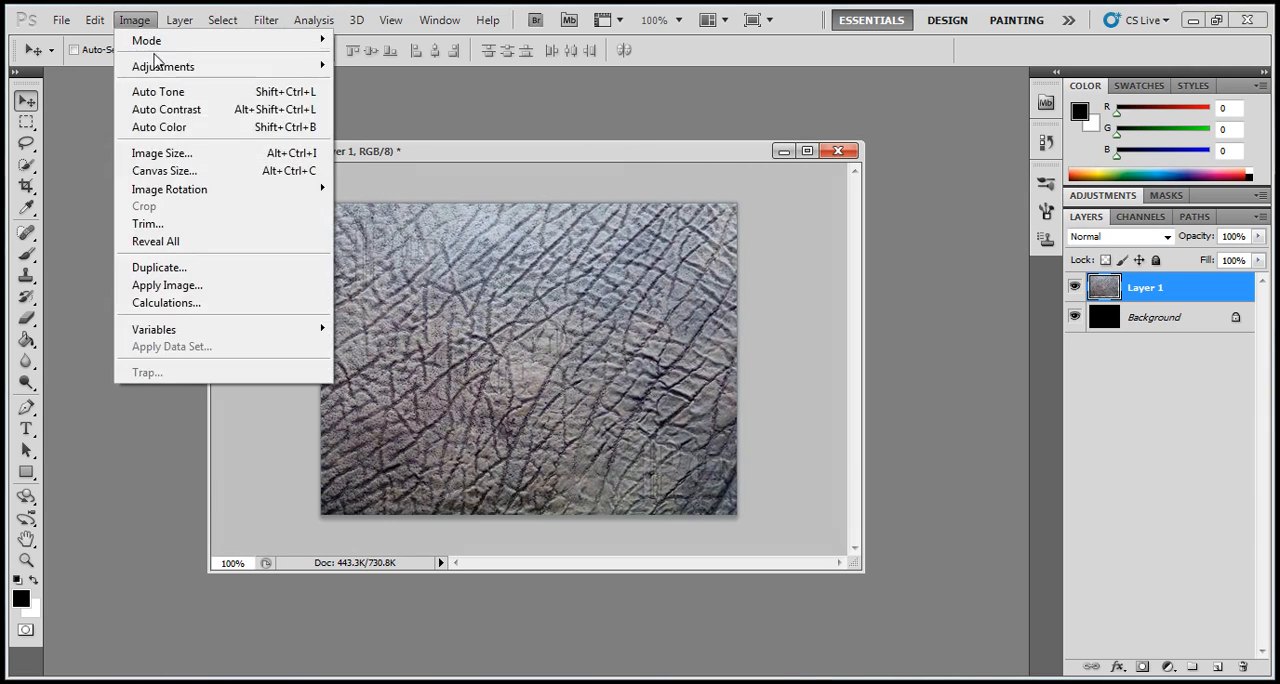
{"action": "mouse_move", "coordinate": [257, 68]}
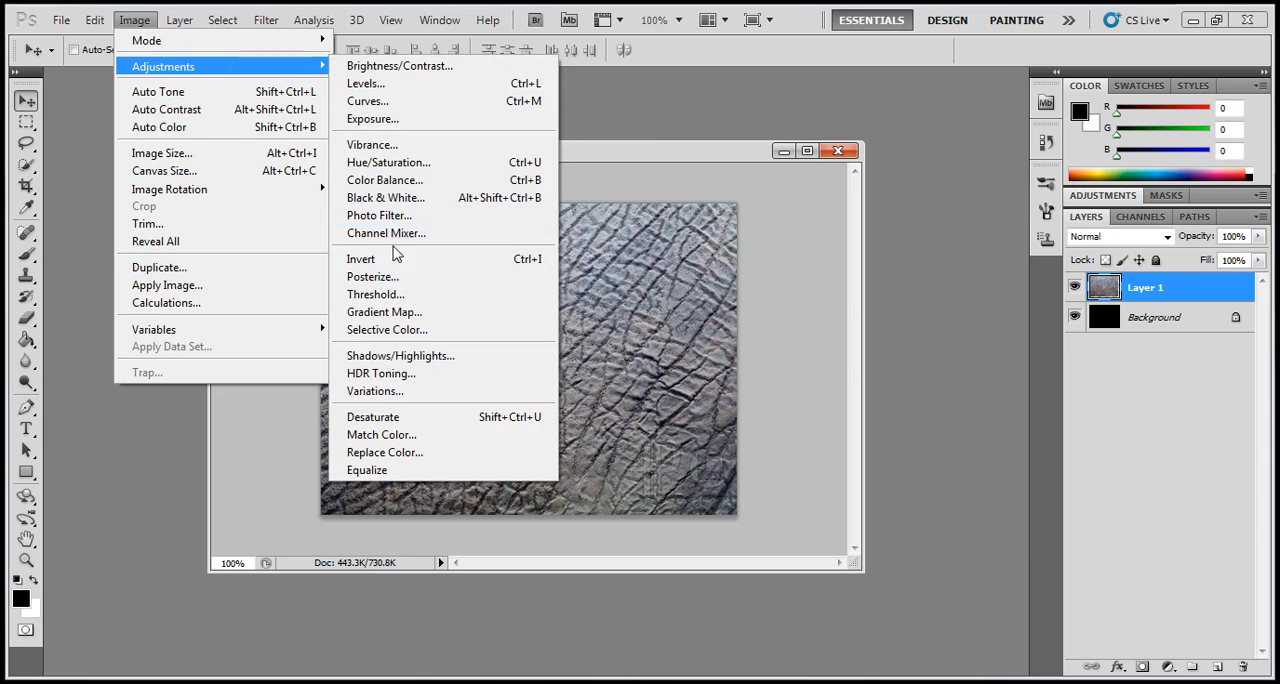
{"action": "left_click", "coordinate": [427, 420]}
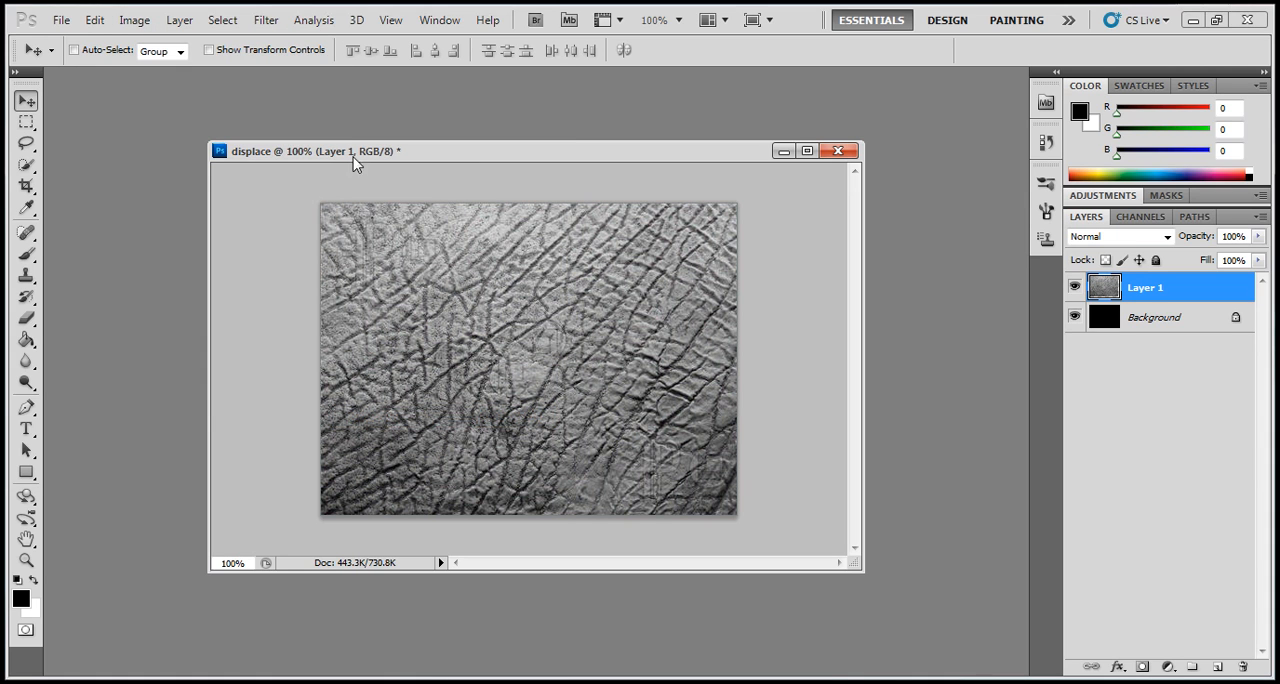
- Save a copy of the document to the Desktop as displace in Photoshop PSD format, with Layers excluded
{"action": "left_click", "coordinate": [61, 20]}
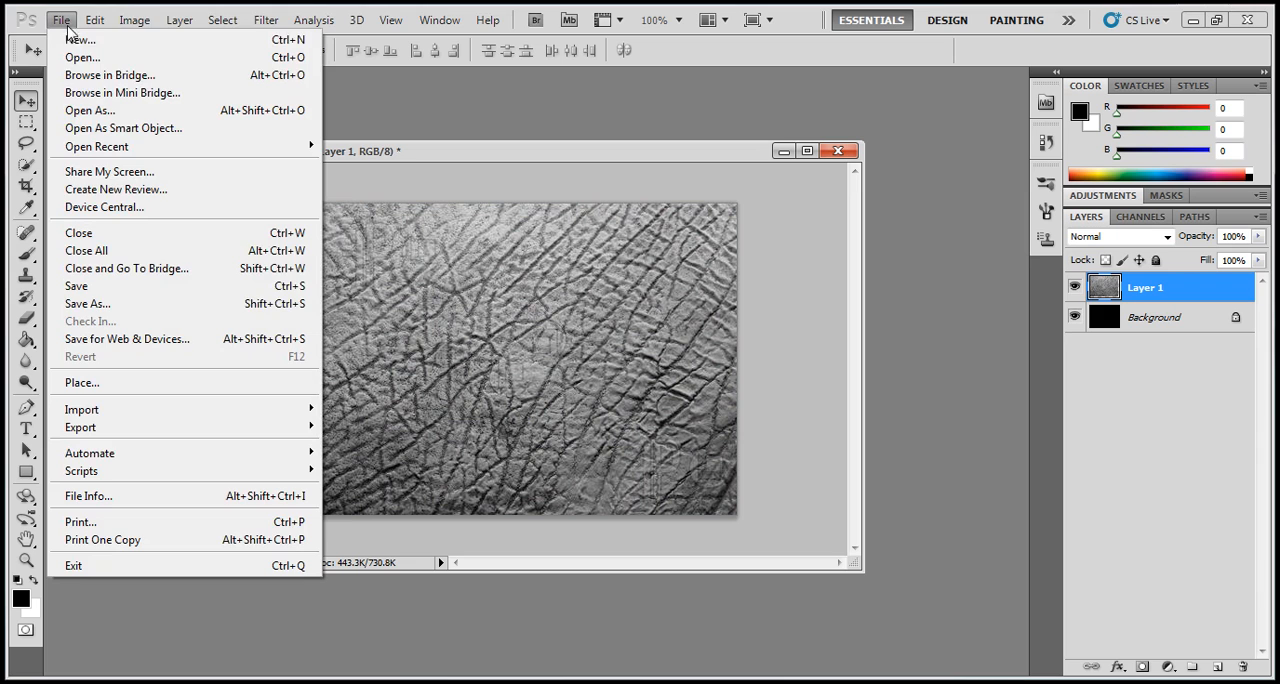
{"action": "left_click", "coordinate": [80, 305]}
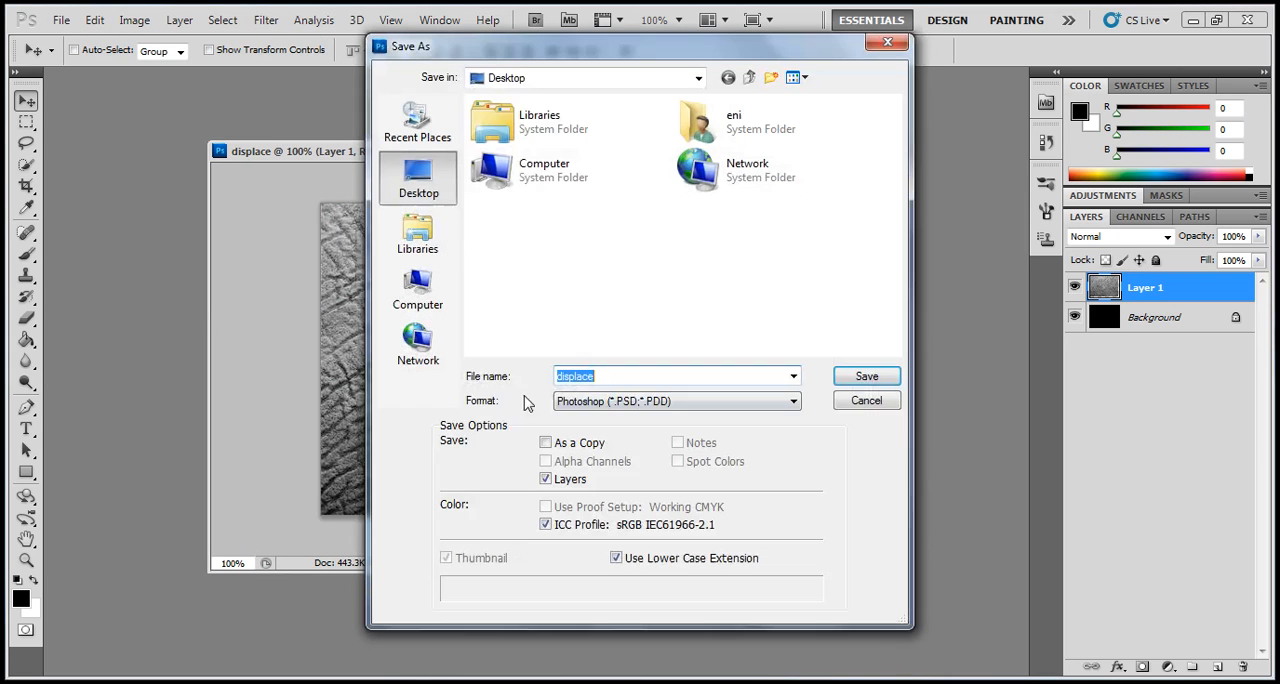
{"action": "left_click", "coordinate": [628, 376]}
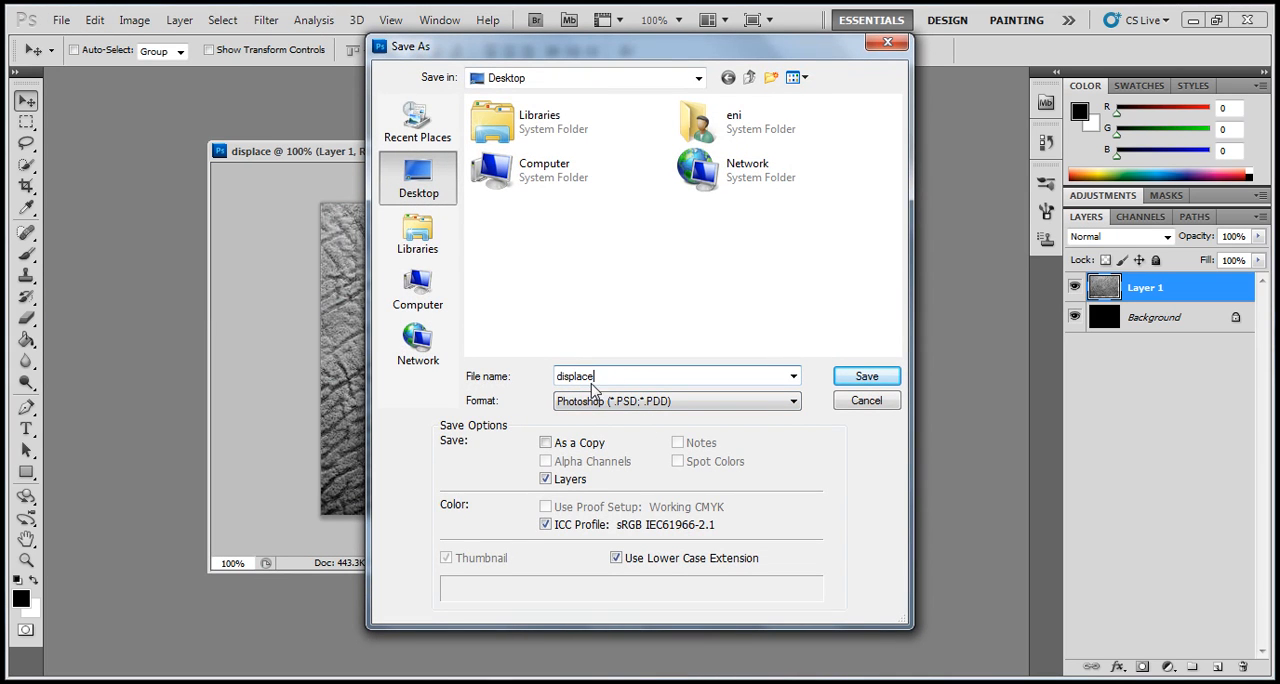
{"action": "left_click", "coordinate": [546, 443]}
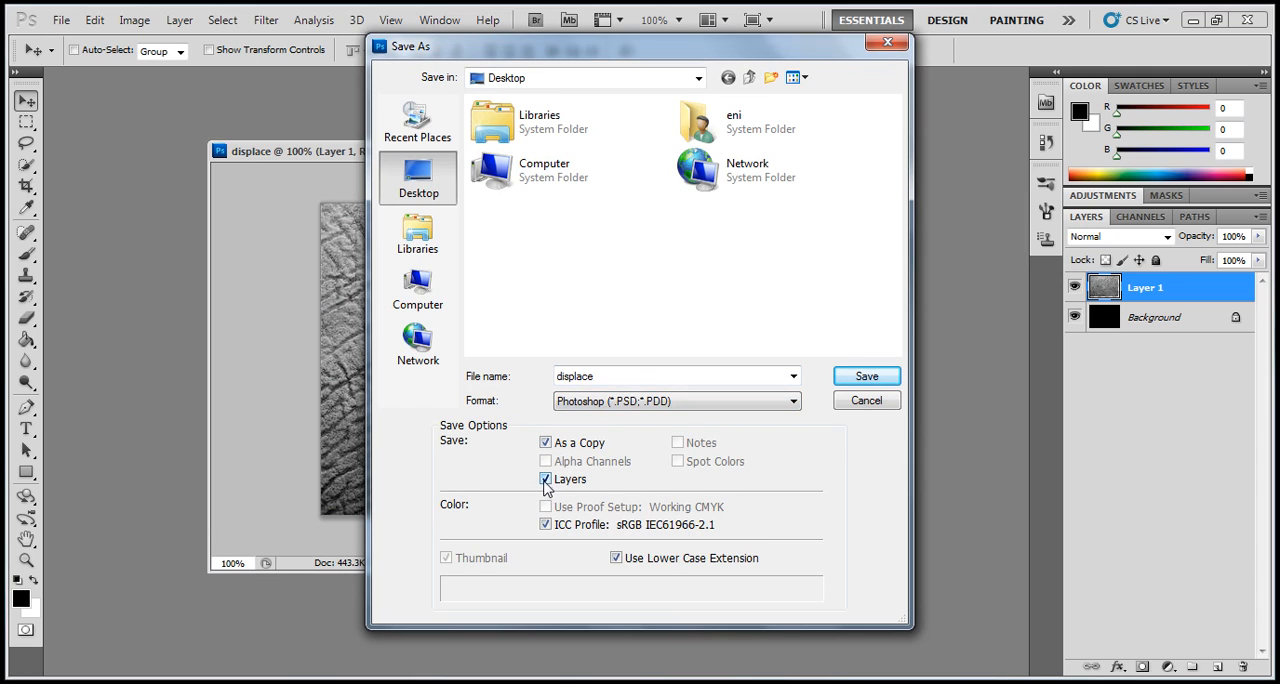
{"action": "left_click", "coordinate": [545, 479]}
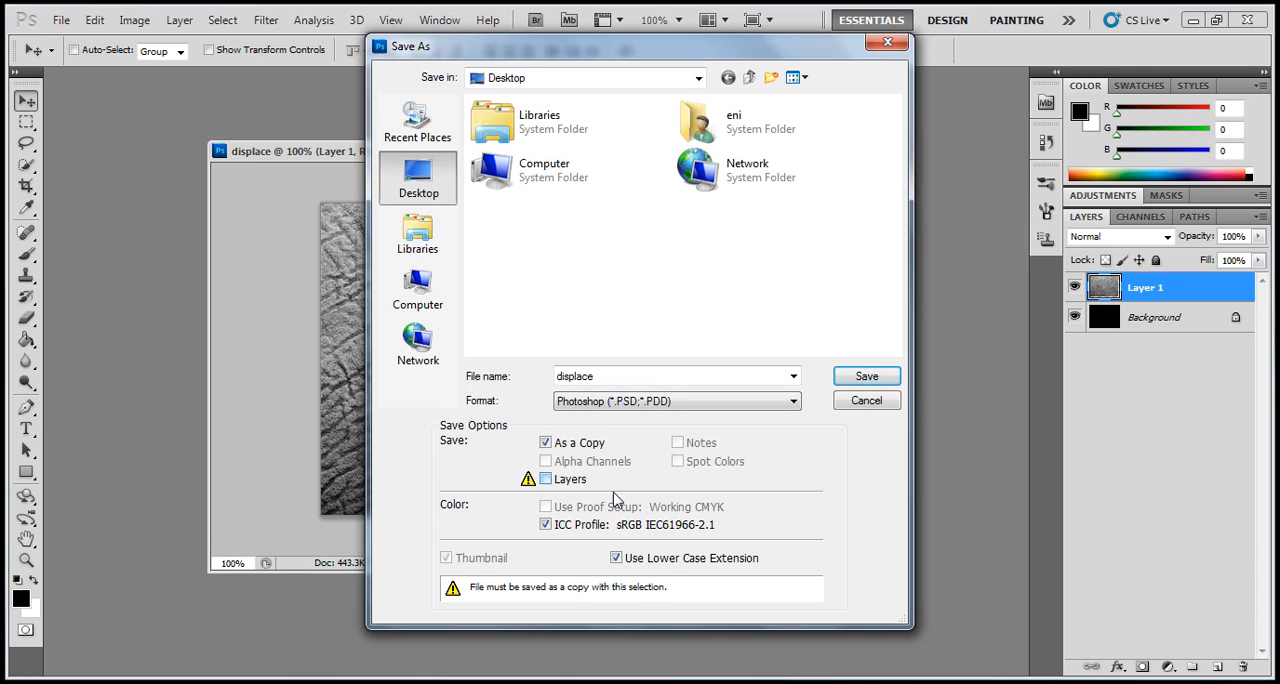
{"action": "left_click", "coordinate": [866, 377]}
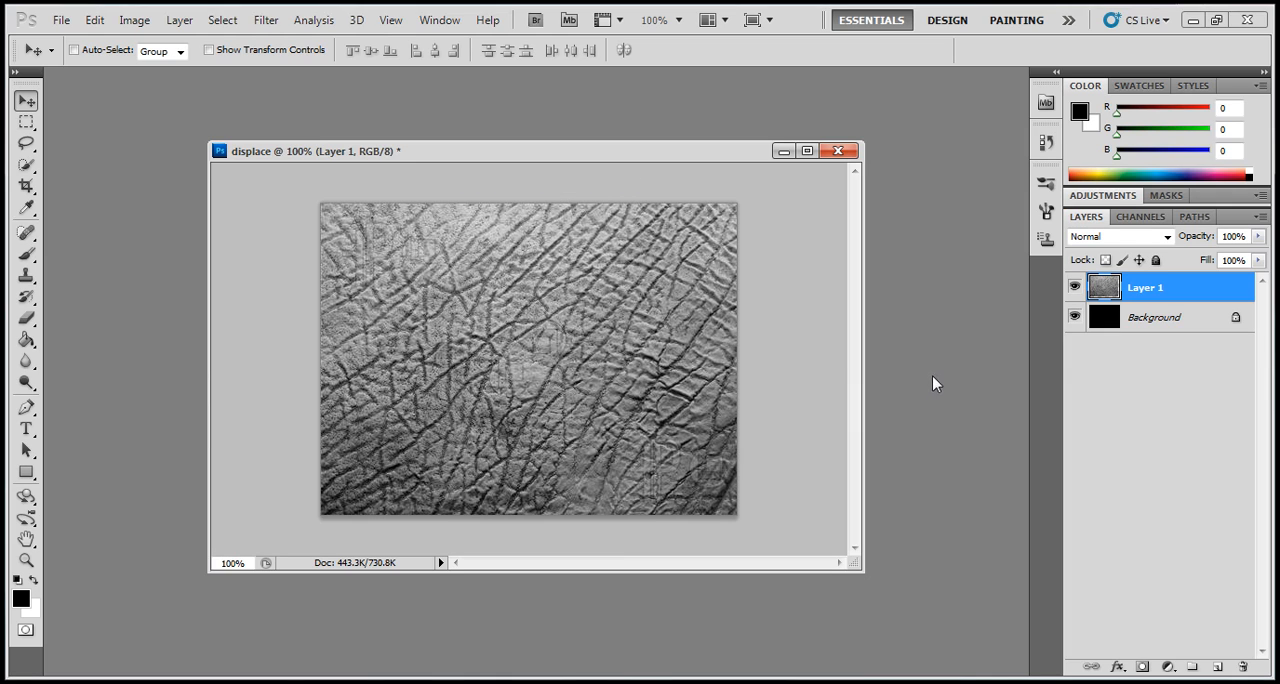
- Hide the texture layer and, with the Background layer selected, set the Type tool's text color to orange cc6600
{"action": "left_click", "coordinate": [1074, 288]}
{"action": "left_click", "coordinate": [1130, 321]}
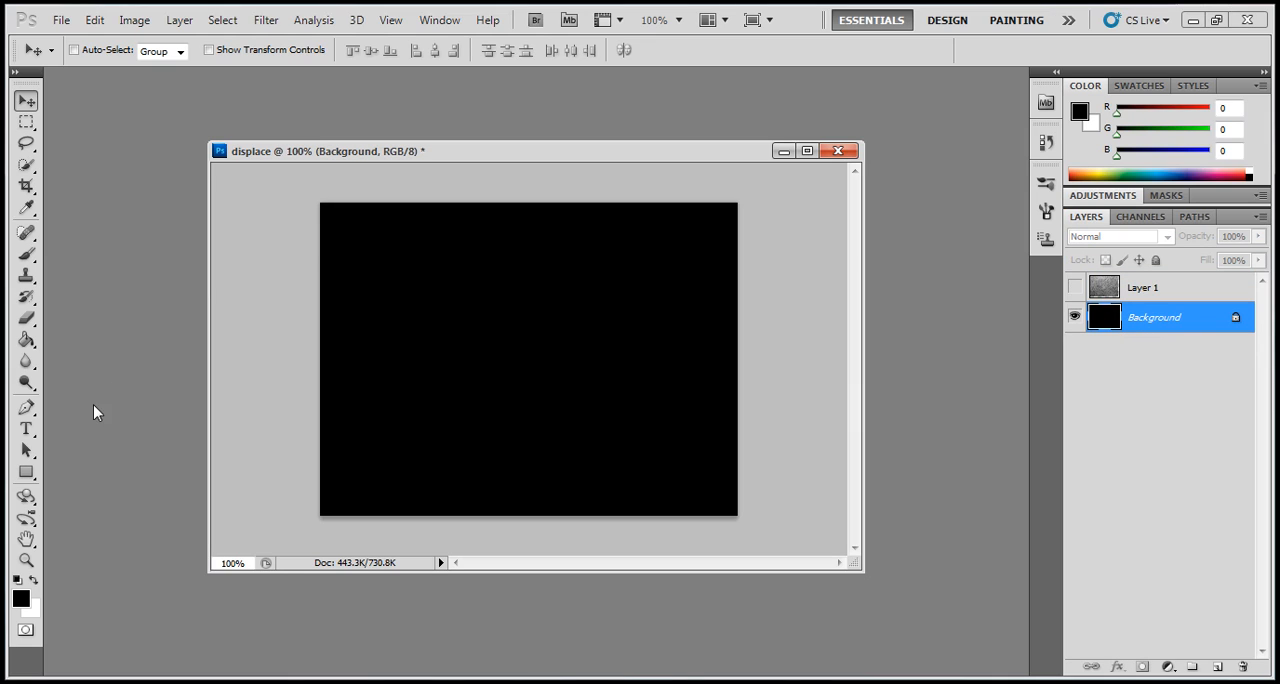
{"action": "left_click", "coordinate": [37, 429]}
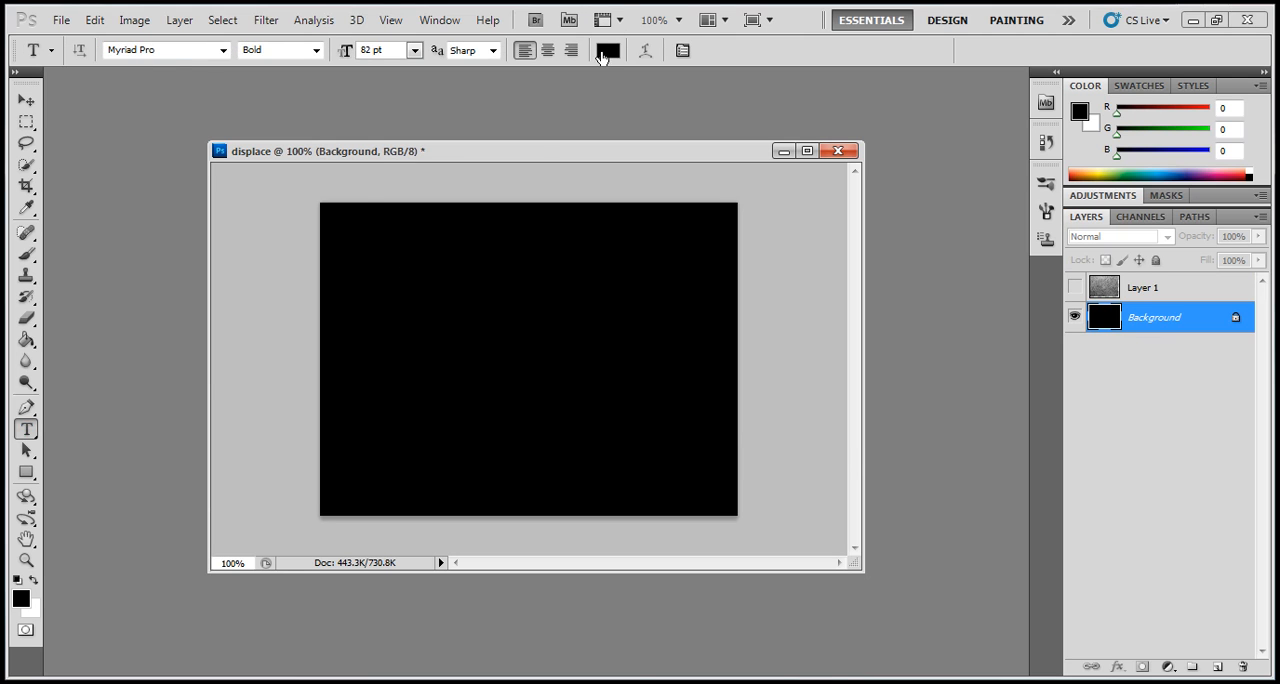
{"action": "left_click", "coordinate": [608, 50]}
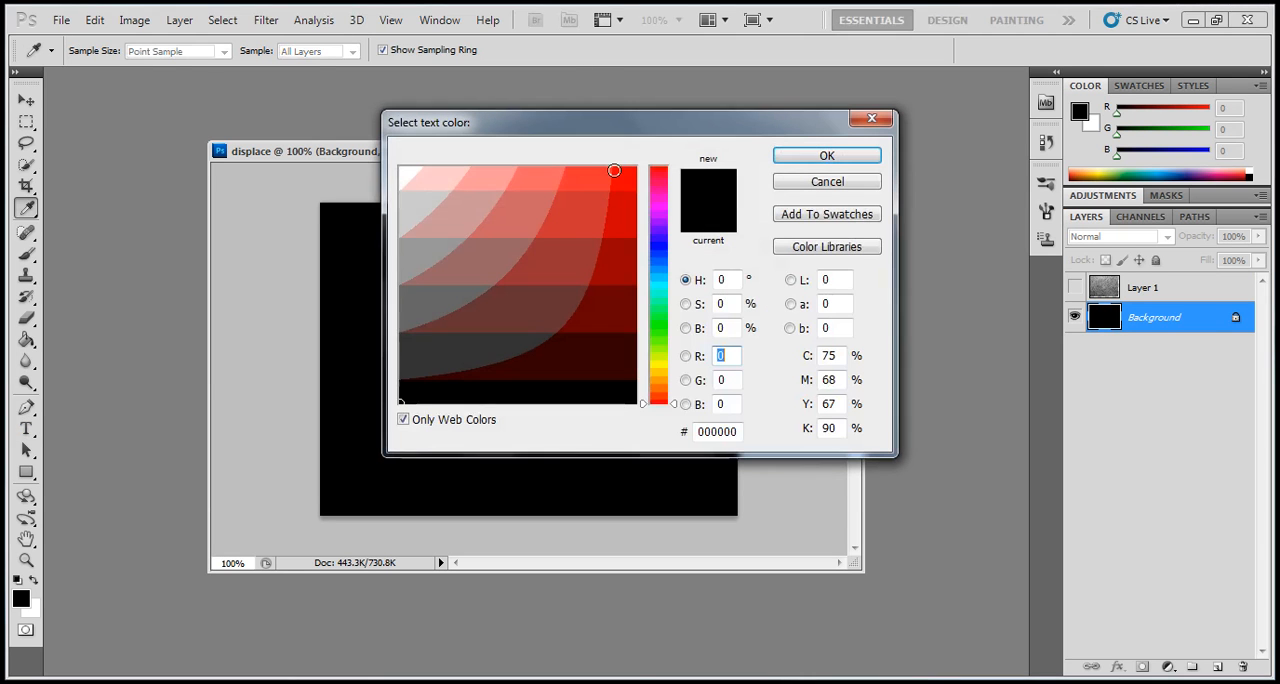
{"action": "left_click", "coordinate": [668, 396]}
{"action": "left_click", "coordinate": [618, 207]}
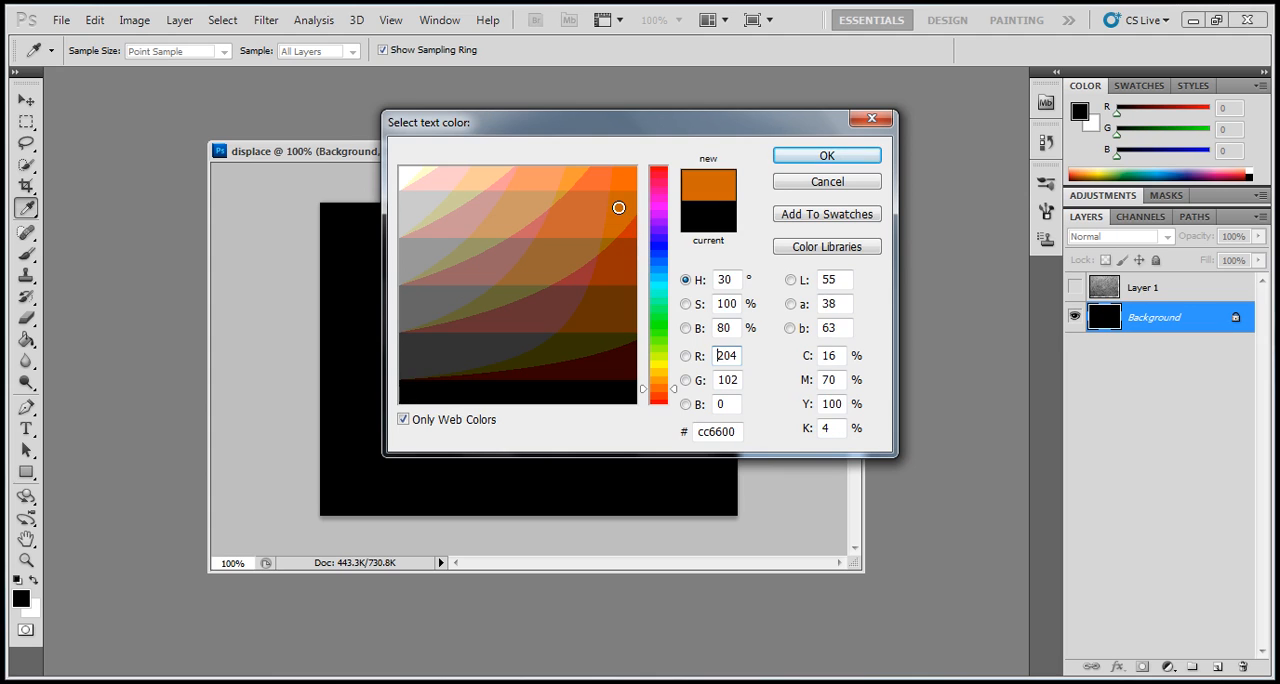
{"action": "left_click", "coordinate": [826, 157]}
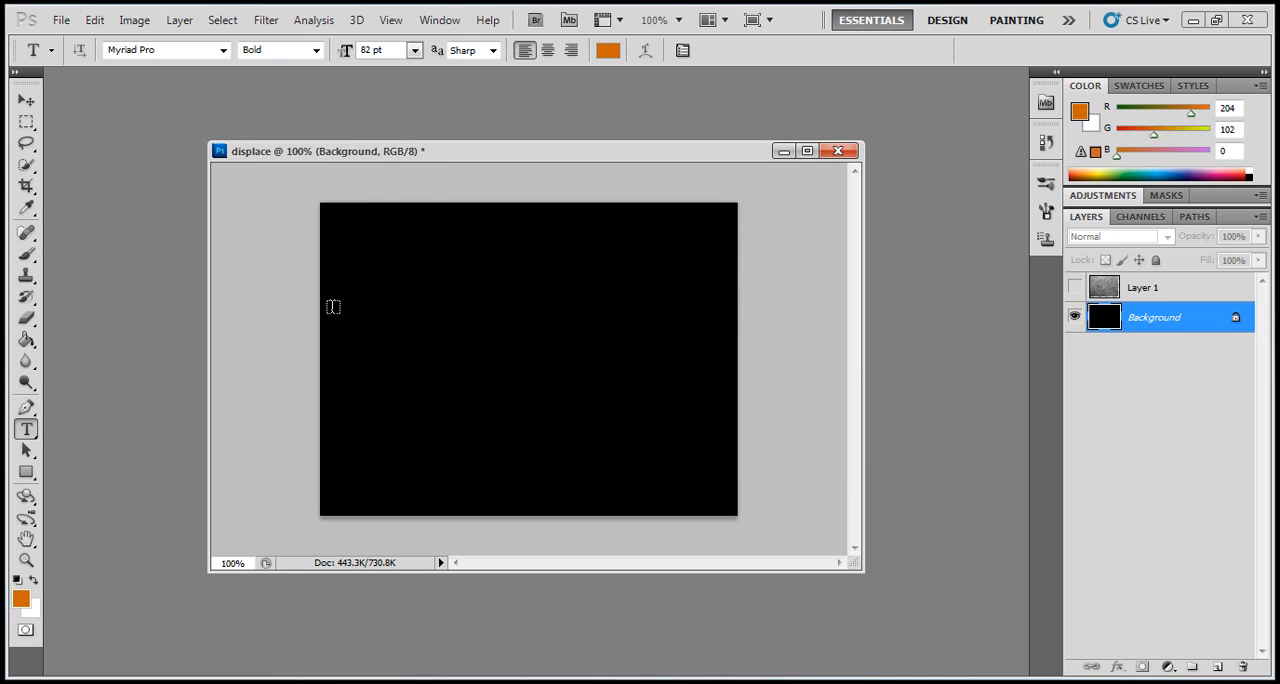
- Add the text "Motorcross" in a text box spanning nearly the full width of the black canvas's middle
{"action": "left_click_drag", "start_coordinate": [447, 375], "coordinate": [706, 366]}
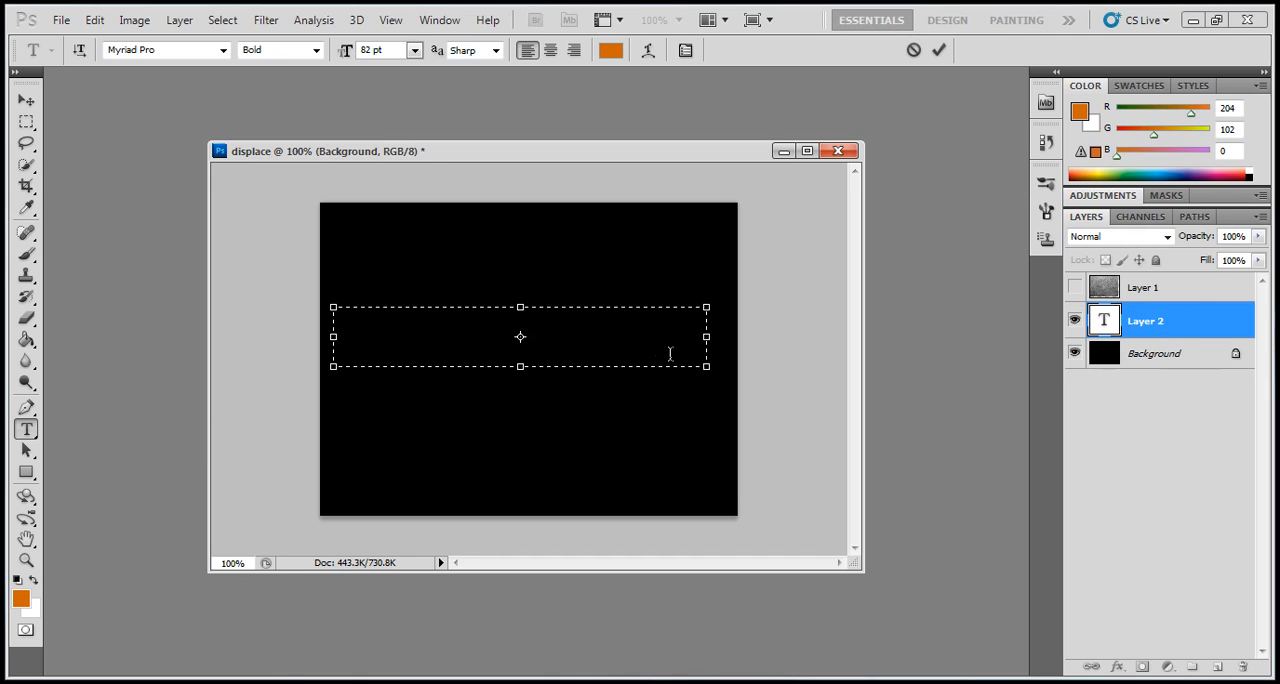
{"action": "type", "text": "Mo"}
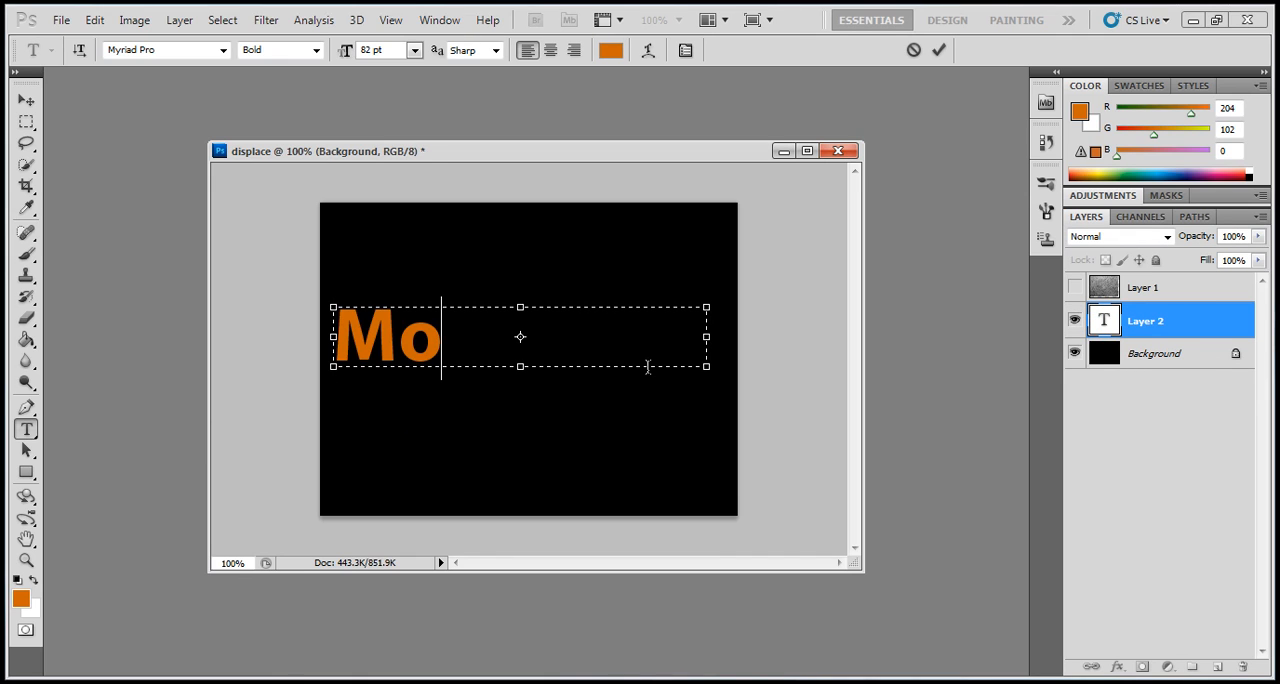
{"action": "type", "text": "tro"}
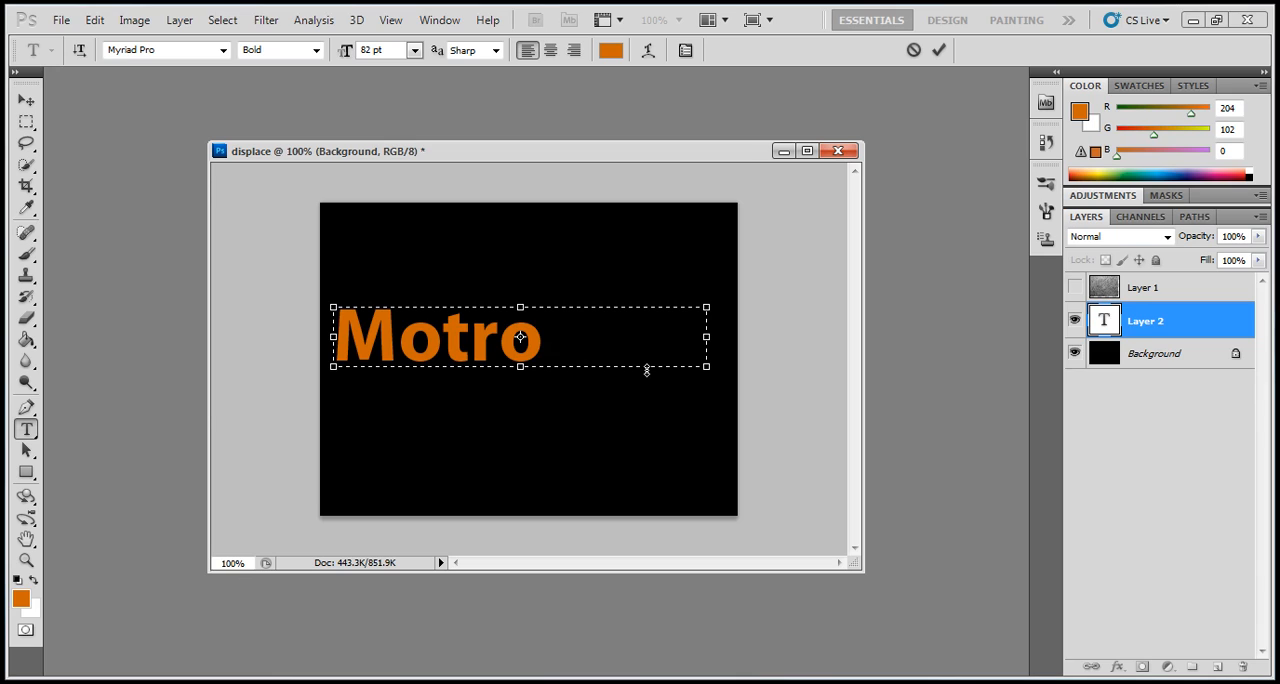
{"action": "key", "text": "Left"}
{"action": "key", "text": "Left"}
{"action": "key", "text": "Delete"}
{"action": "key", "text": "Delete"}
{"action": "type", "text": "or "}
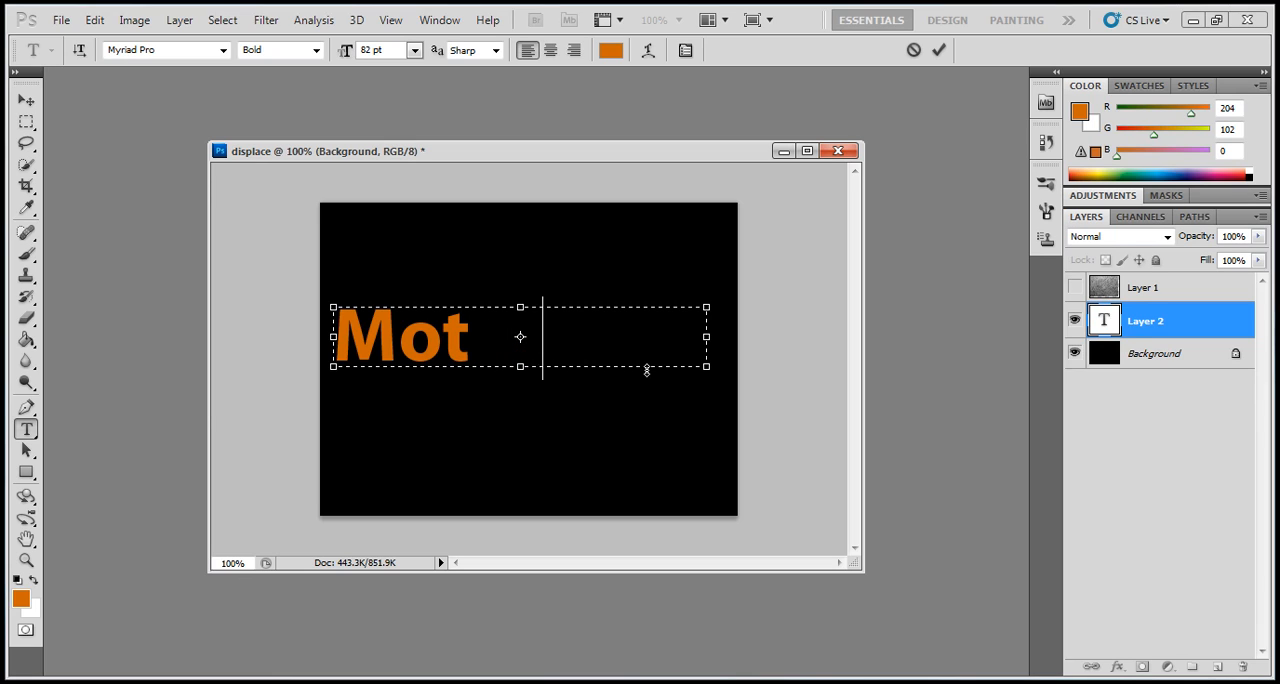
{"action": "type", "text": "c"}
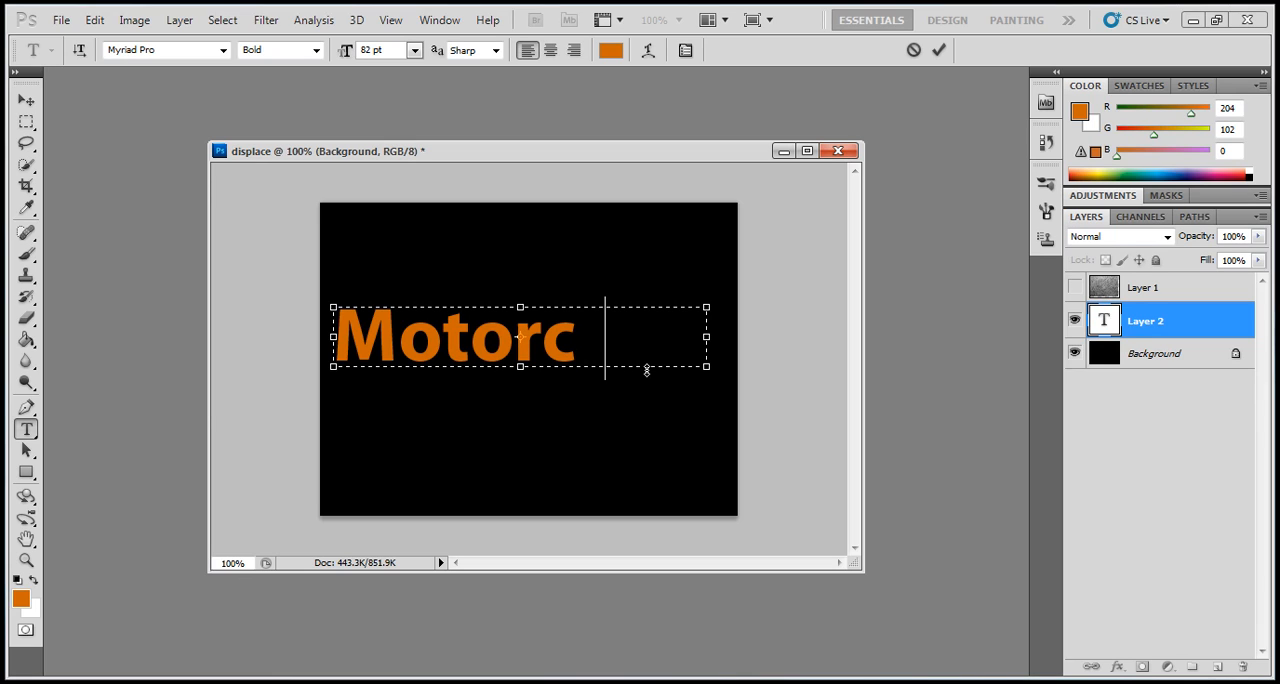
{"action": "key", "text": "BackSpace"}
{"action": "type", "text": "-"}
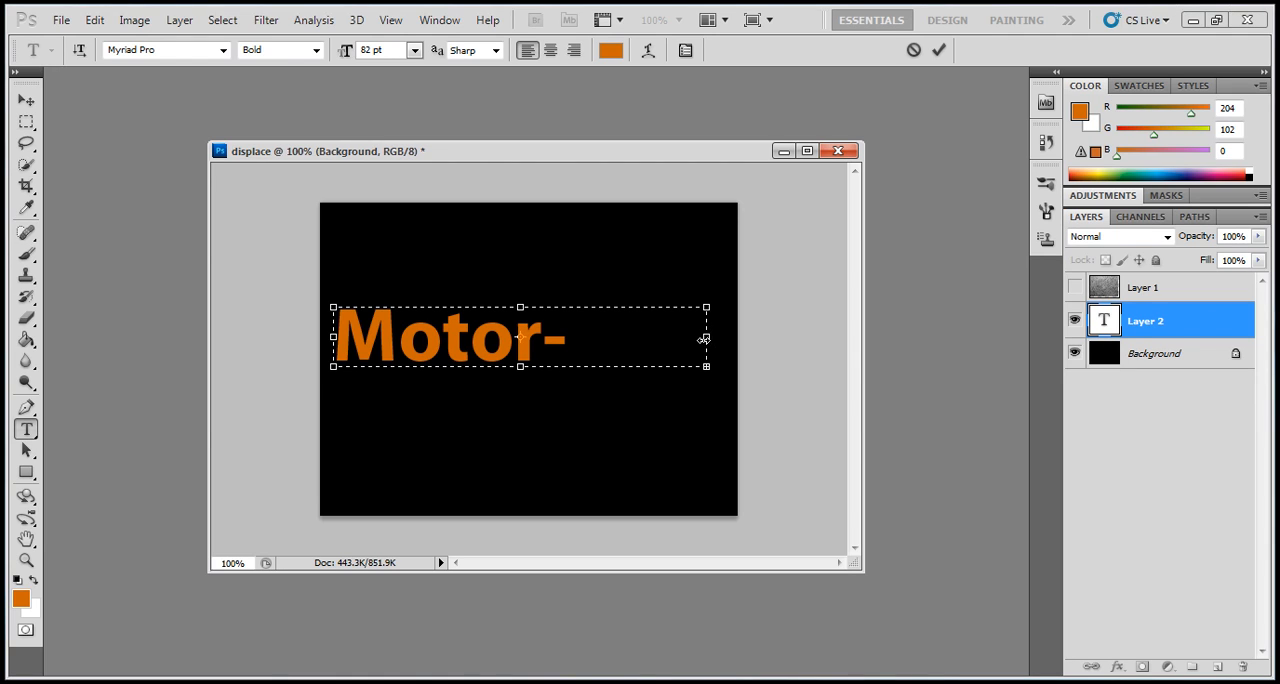
{"action": "key", "text": "BackSpace"}
{"action": "type", "text": "cross"}
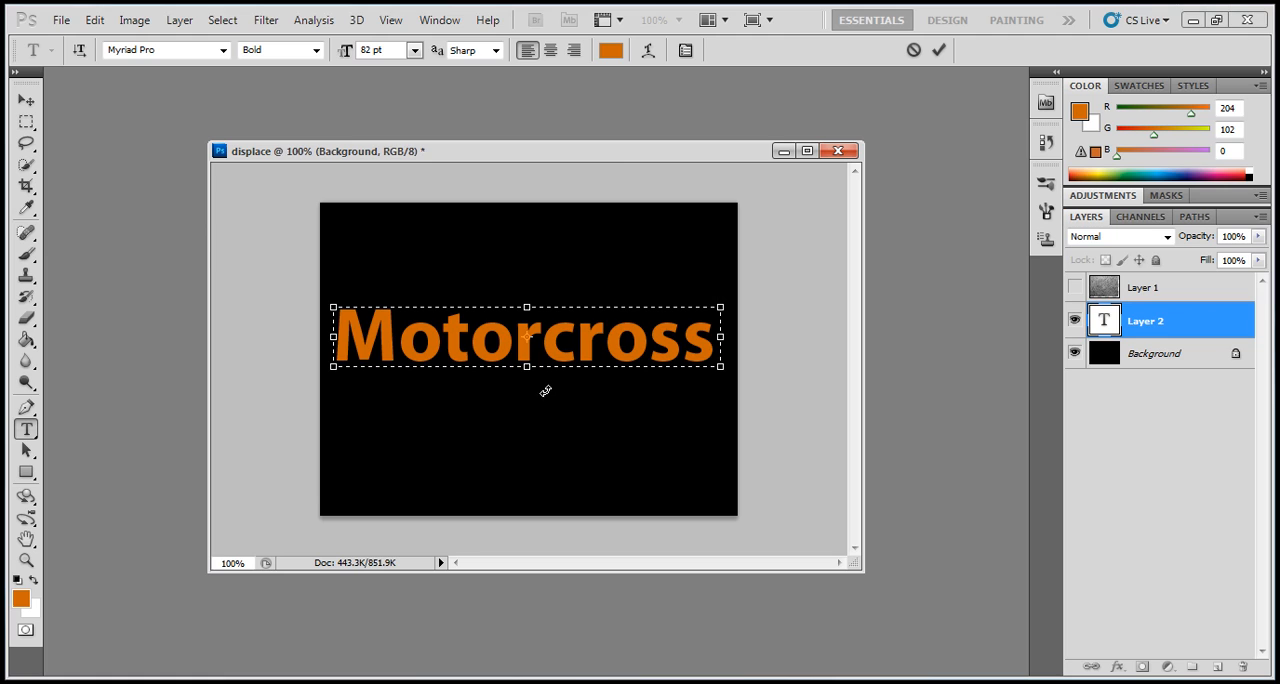
- Commit the Motorcross text, move it slightly down towards the canvas's centre and place its layer above the hidden texture layer
{"action": "left_click", "coordinate": [26, 101]}
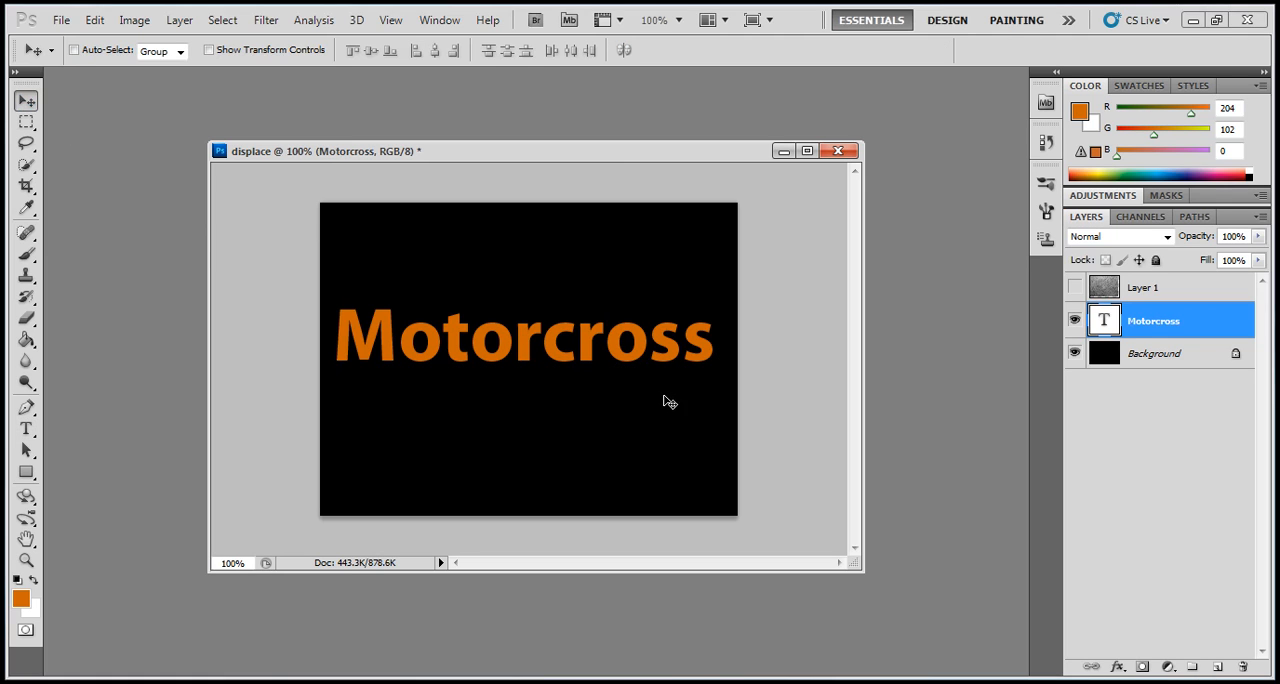
{"action": "left_click_drag", "start_coordinate": [608, 354], "coordinate": [612, 374]}
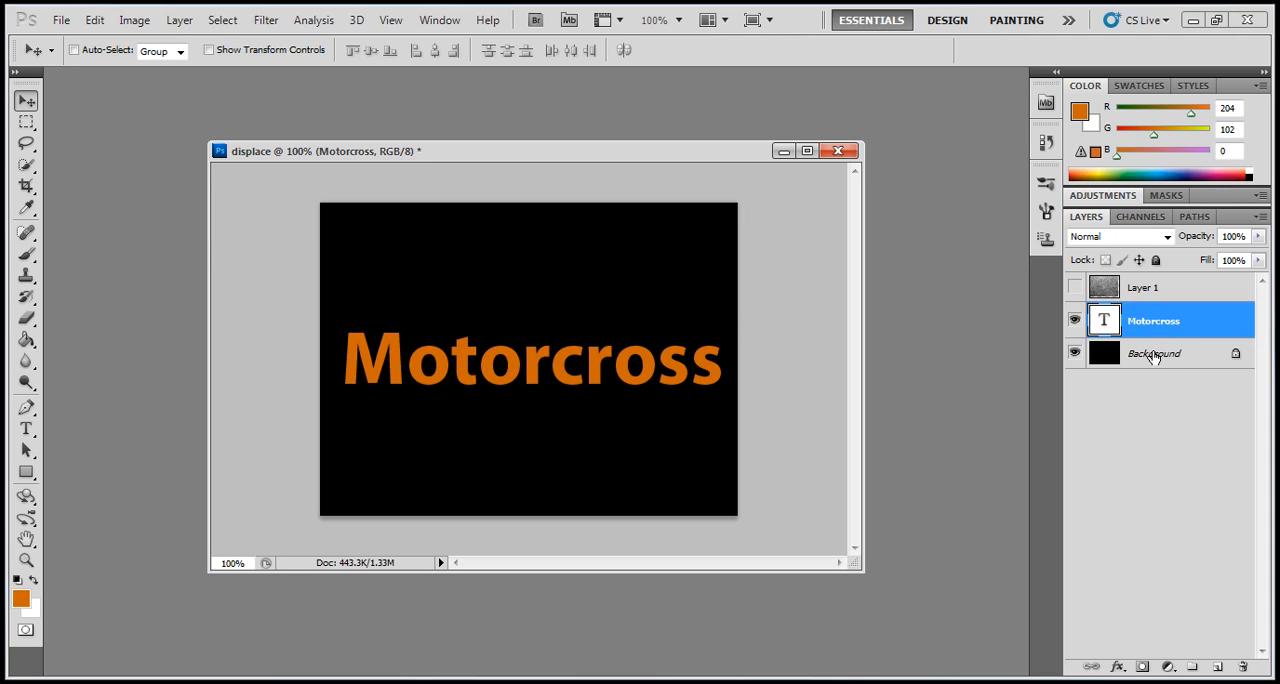
{"action": "left_click_drag", "start_coordinate": [1168, 328], "coordinate": [1165, 285]}
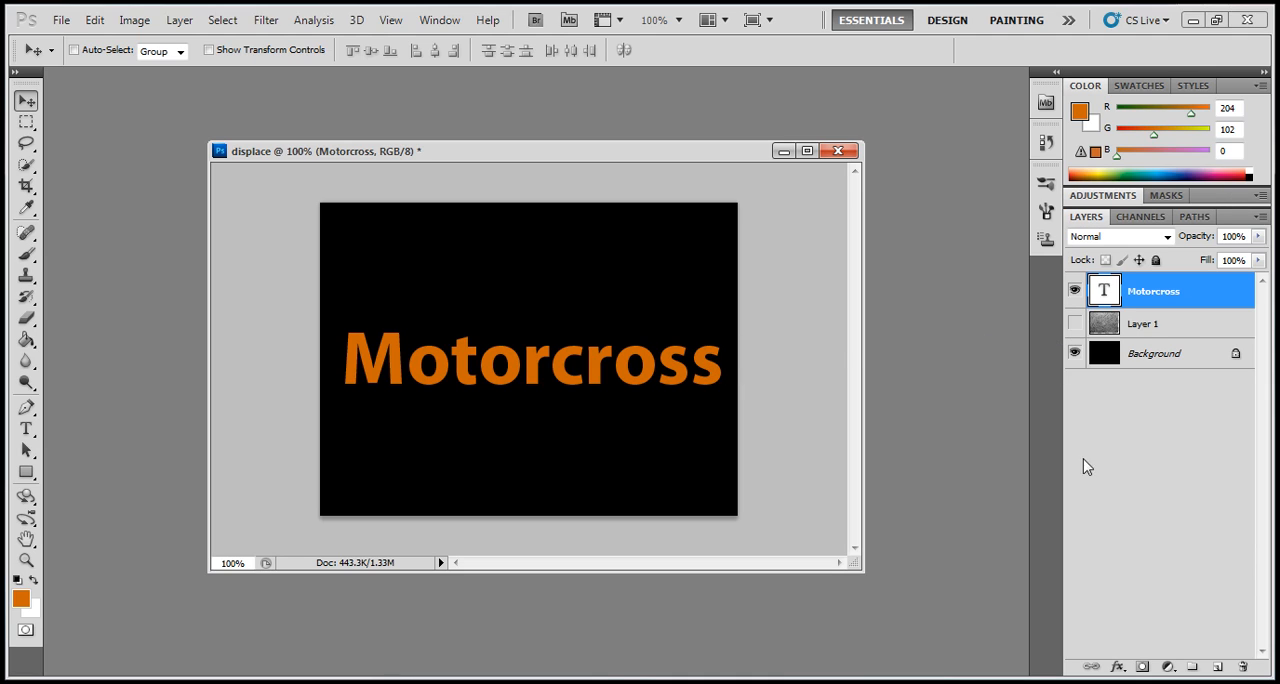
- Add a new empty layer above the Motorcross text layer
{"action": "left_click", "coordinate": [1218, 667]}
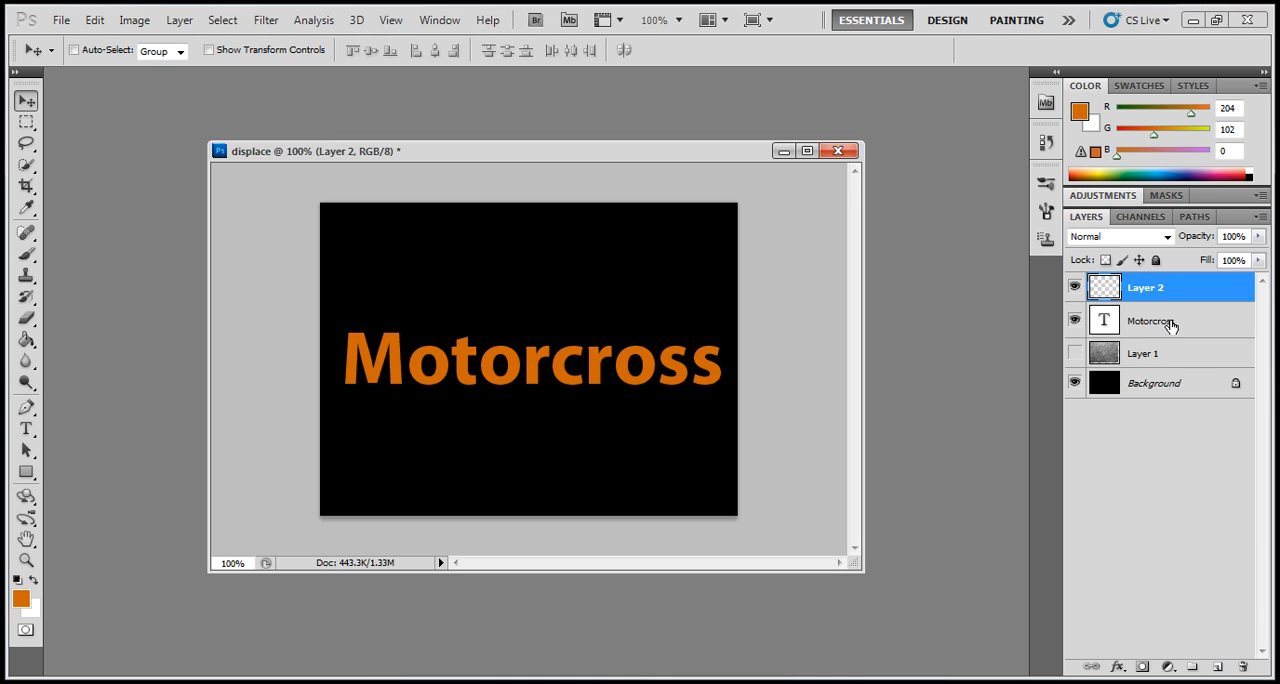
{"action": "double_click", "coordinate": [1158, 289]}
{"action": "key", "text": "Return"}
- Paint scattered orange dots and short strokes over and around the Motorcross letters on the new layer with a 21 px brush
{"action": "left_click", "coordinate": [24, 253]}
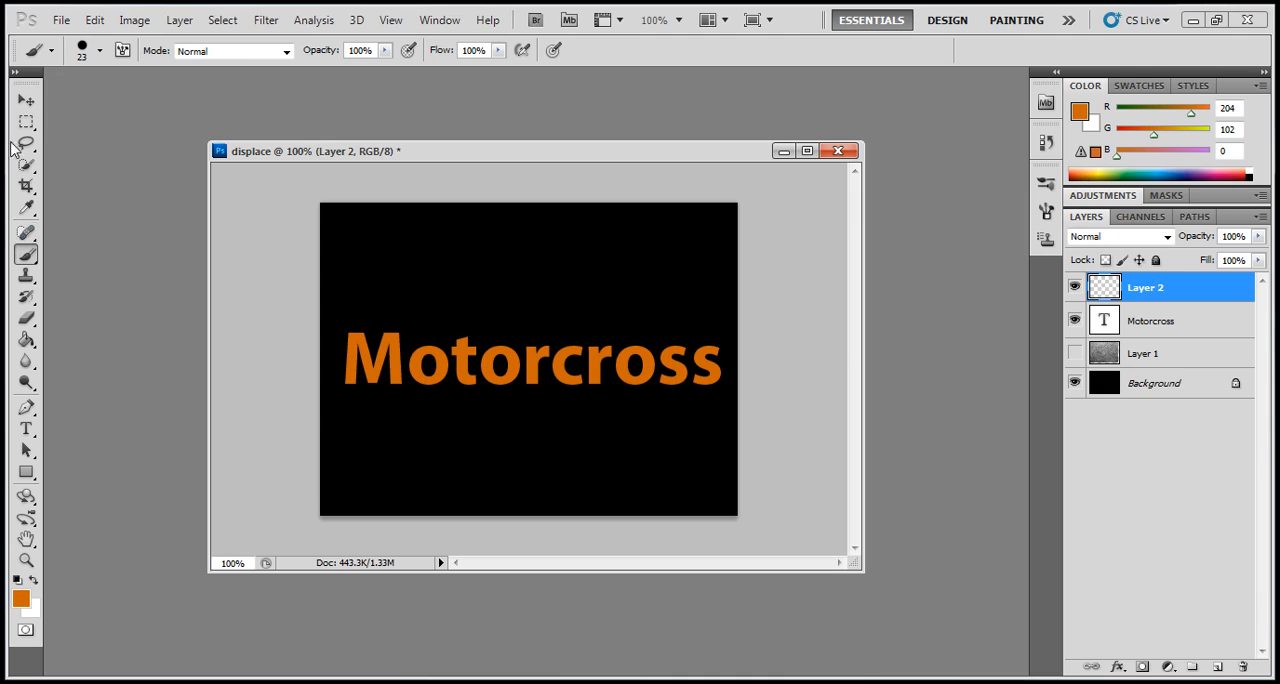
{"action": "left_click", "coordinate": [99, 52]}
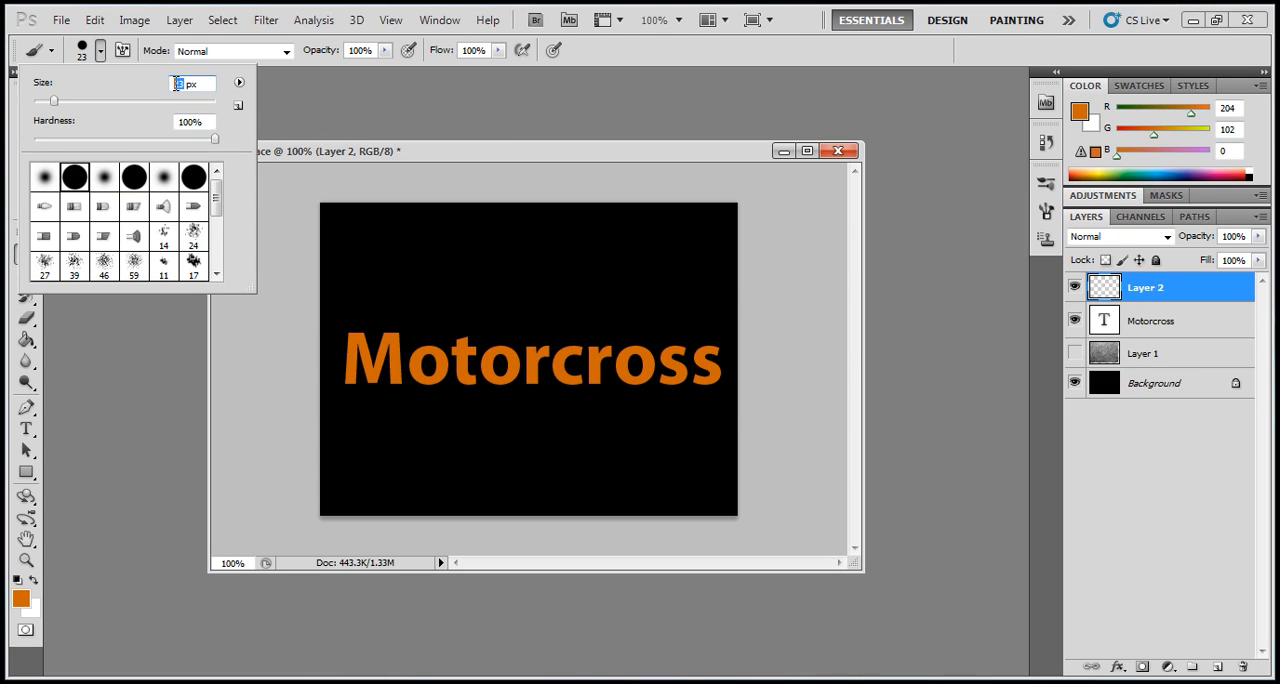
{"action": "type", "text": "21"}
{"action": "left_click", "coordinate": [364, 162]}
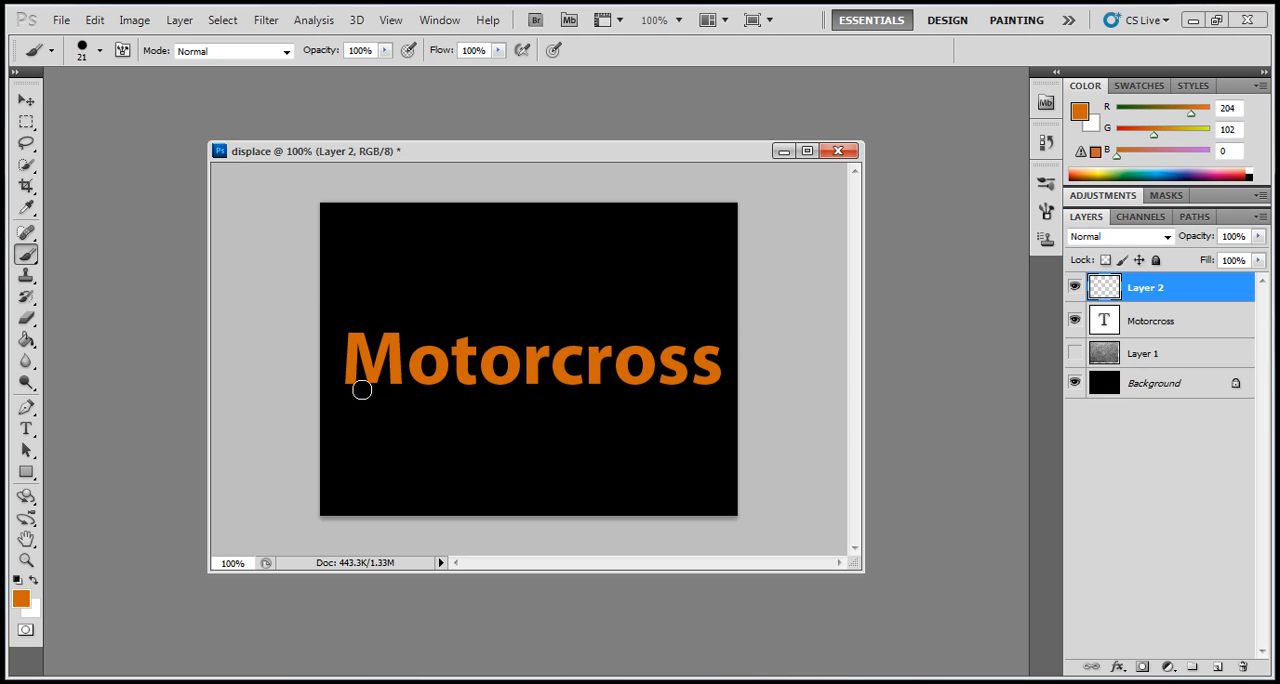
{"action": "left_click_drag", "start_coordinate": [351, 395], "coordinate": [413, 343]}
{"action": "left_click", "coordinate": [506, 334]}
{"action": "left_click", "coordinate": [448, 388]}
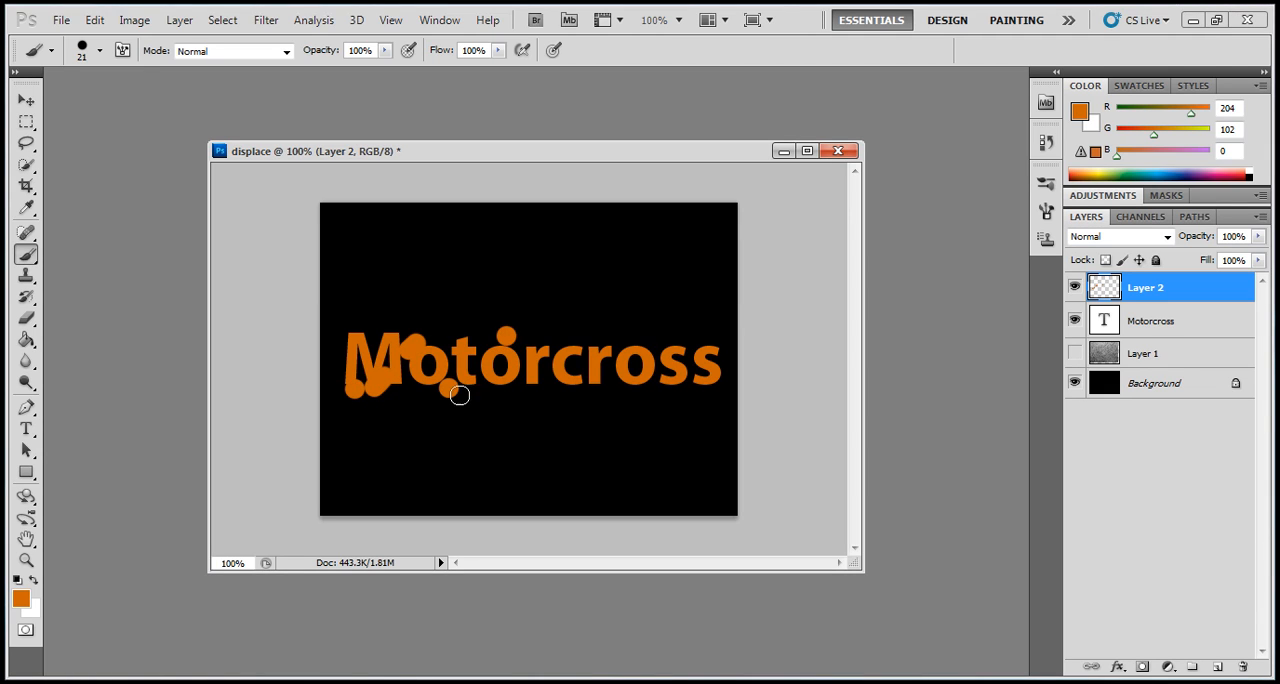
{"action": "left_click_drag", "start_coordinate": [513, 397], "coordinate": [598, 392]}
{"action": "left_click", "coordinate": [578, 396]}
{"action": "left_click_drag", "start_coordinate": [574, 349], "coordinate": [608, 322]}
{"action": "left_click_drag", "start_coordinate": [380, 332], "coordinate": [352, 309]}
{"action": "left_click_drag", "start_coordinate": [669, 338], "coordinate": [690, 330]}
{"action": "left_click", "coordinate": [696, 382]}
{"action": "left_click", "coordinate": [610, 406]}
{"action": "left_click", "coordinate": [662, 398]}
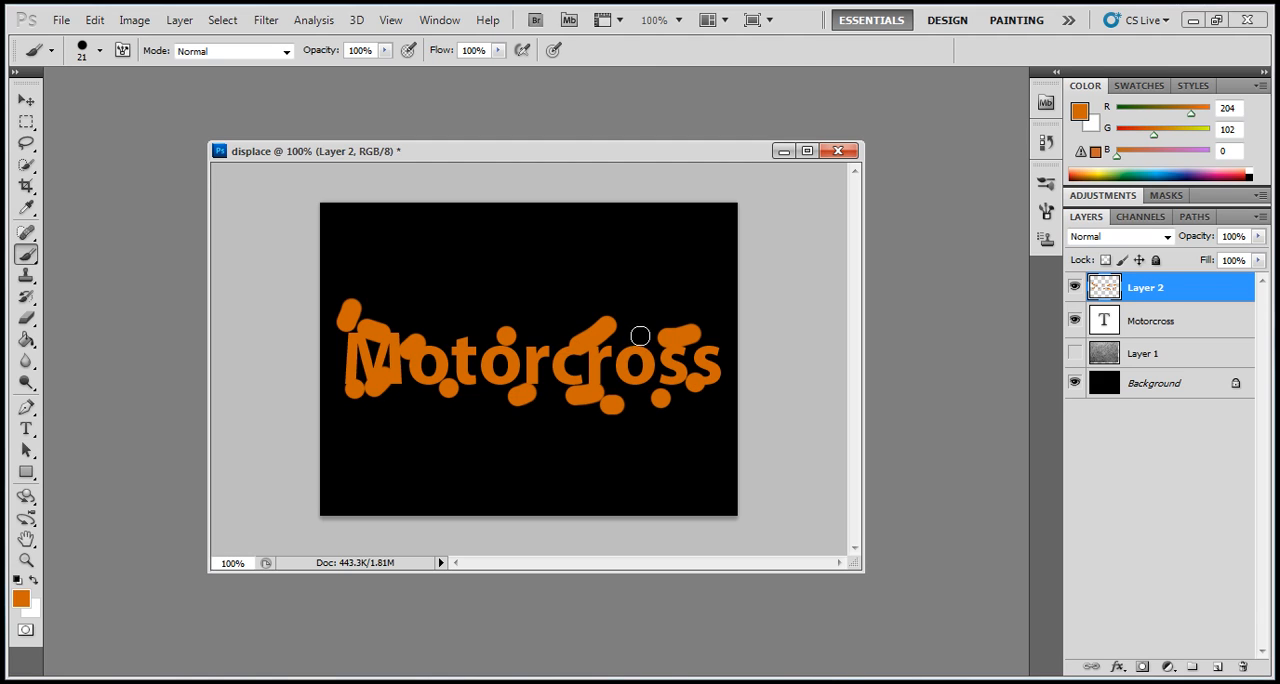
{"action": "left_click", "coordinate": [560, 323]}
{"action": "left_click", "coordinate": [473, 316]}
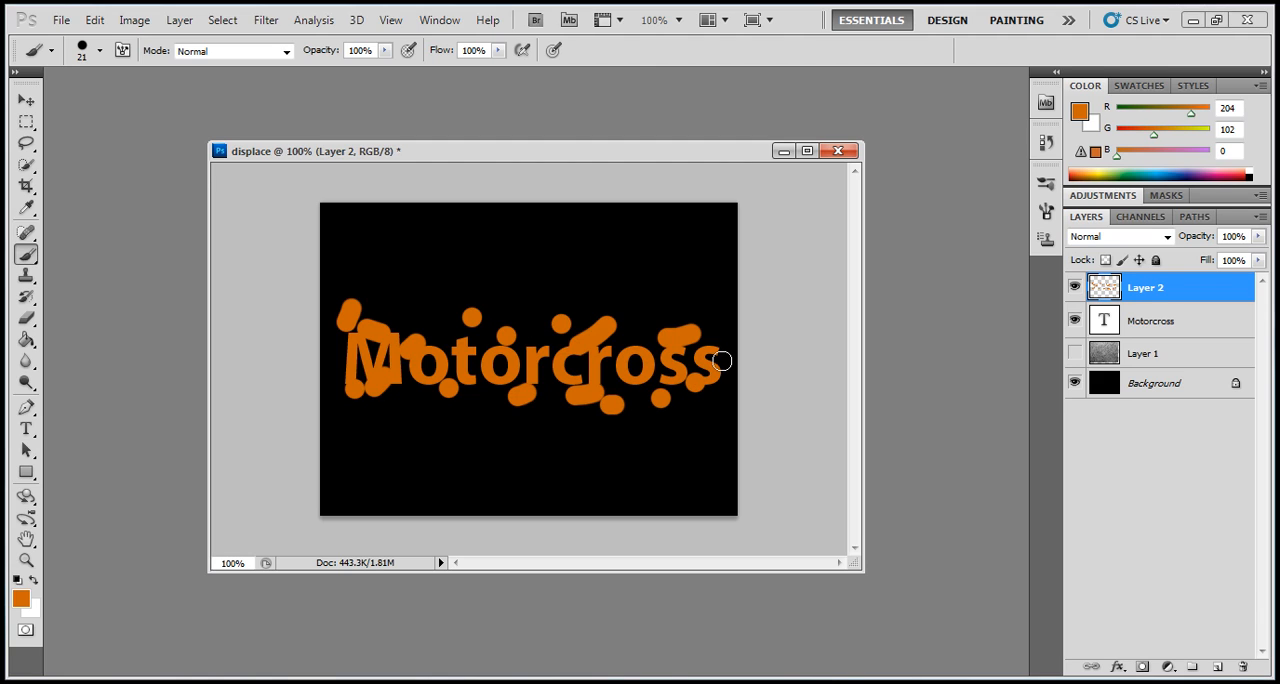
{"action": "left_click", "coordinate": [643, 326]}
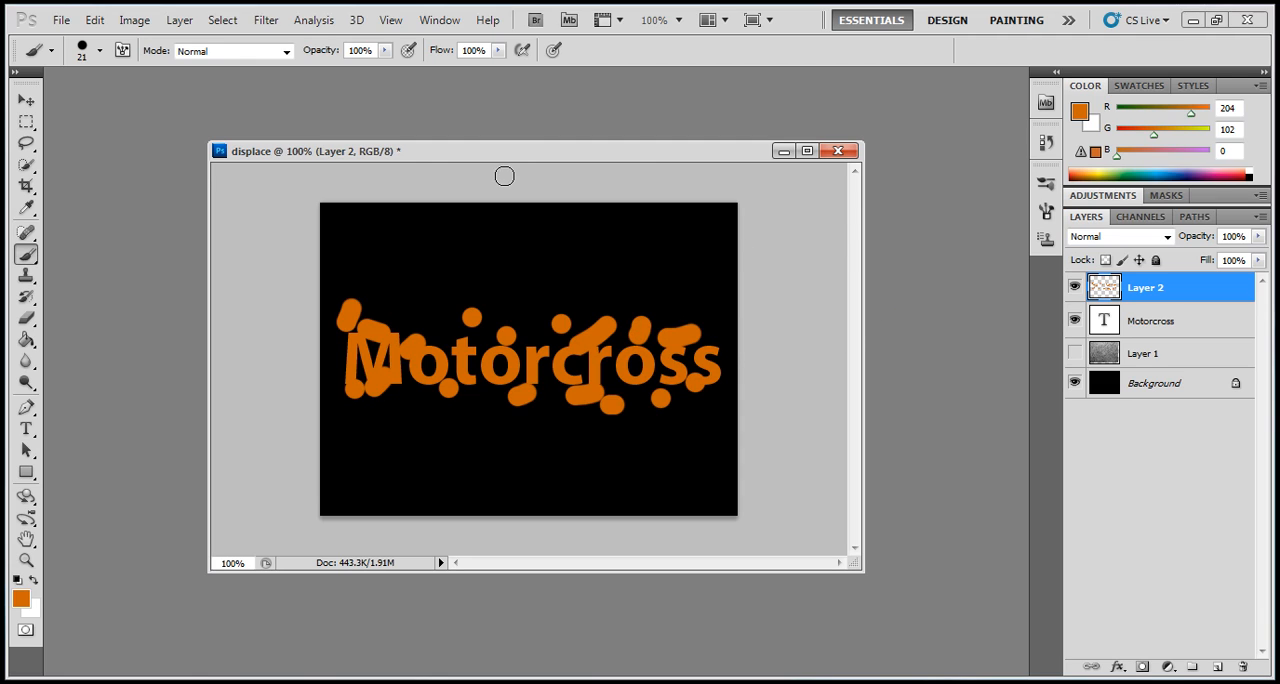
- Apply the Displace filter to the painted layer with both scales at 50, Stretch To Fit and Wrap Around, using the Desktop's displace file as map
{"action": "left_click", "coordinate": [24, 102]}
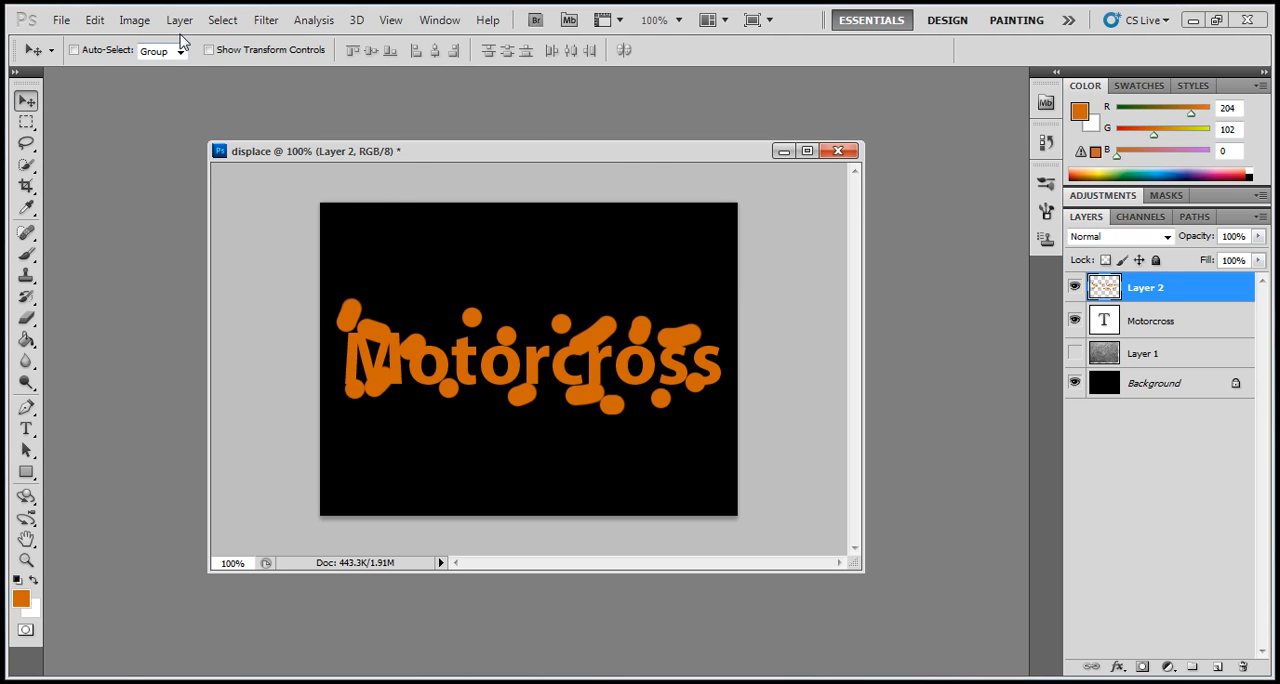
{"action": "left_click", "coordinate": [266, 20]}
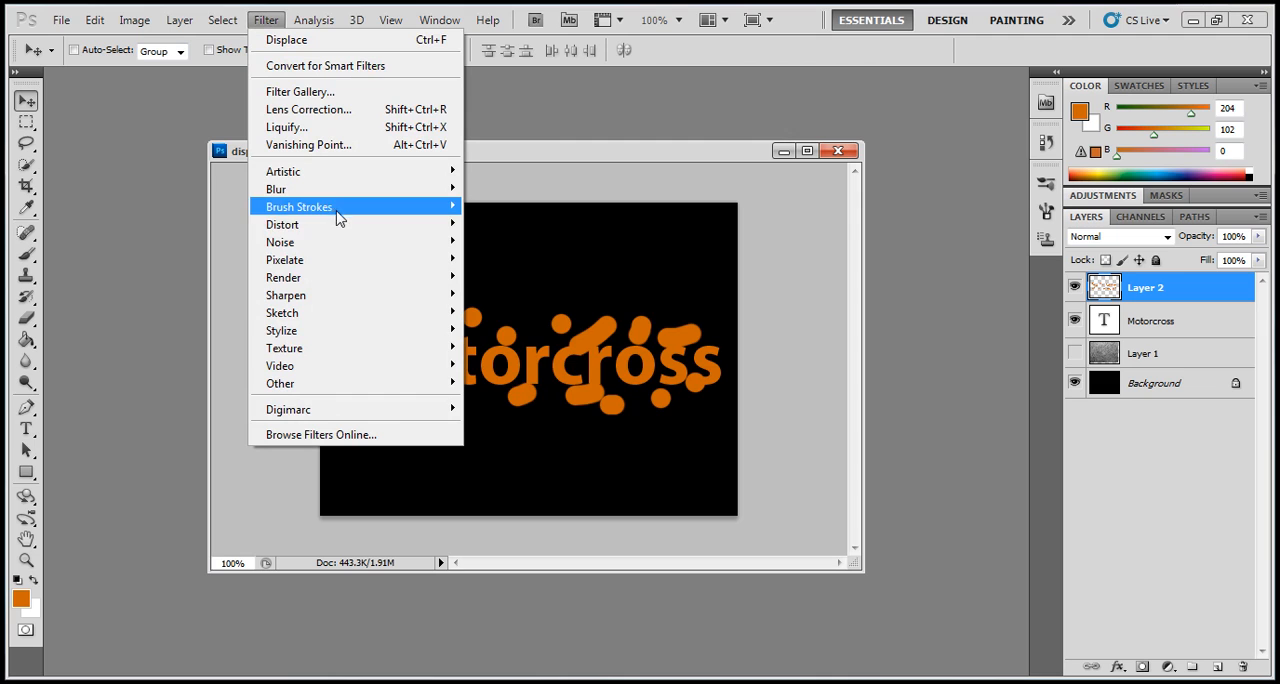
{"action": "mouse_move", "coordinate": [447, 232]}
{"action": "left_click", "coordinate": [500, 241]}
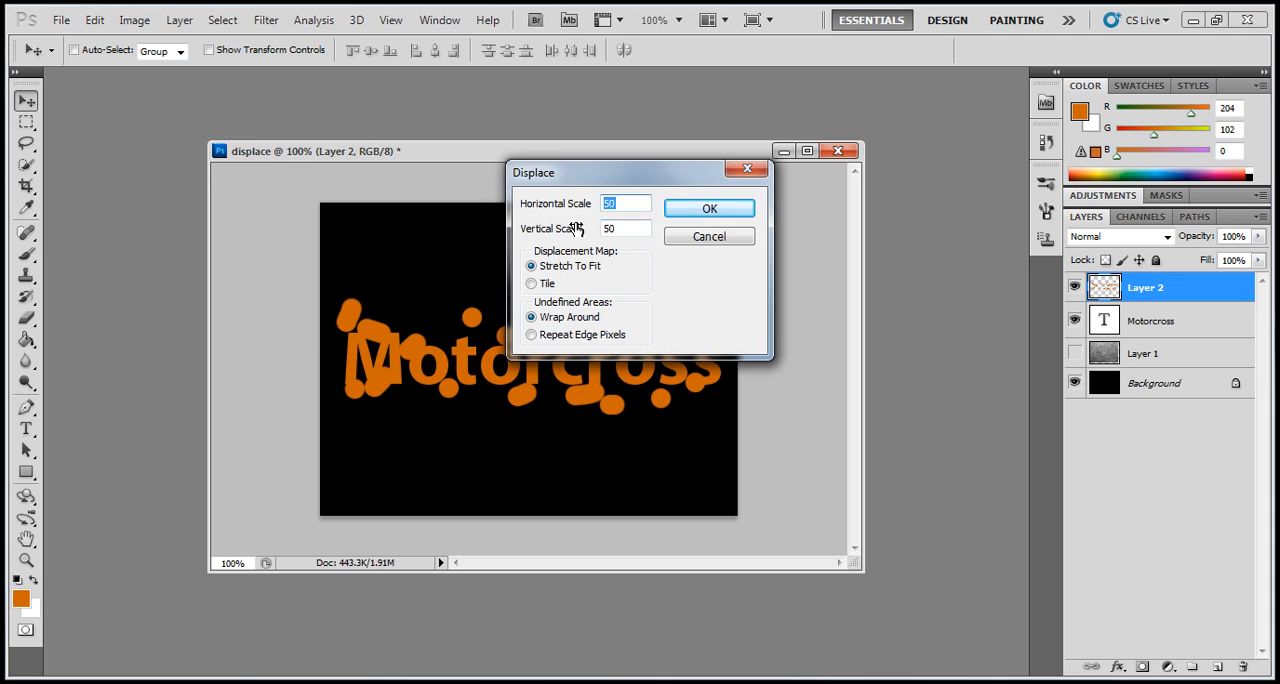
{"action": "left_click_drag", "start_coordinate": [618, 228], "coordinate": [604, 230]}
{"action": "left_click", "coordinate": [620, 205]}
{"action": "double_click", "coordinate": [620, 205]}
{"action": "left_click", "coordinate": [532, 319]}
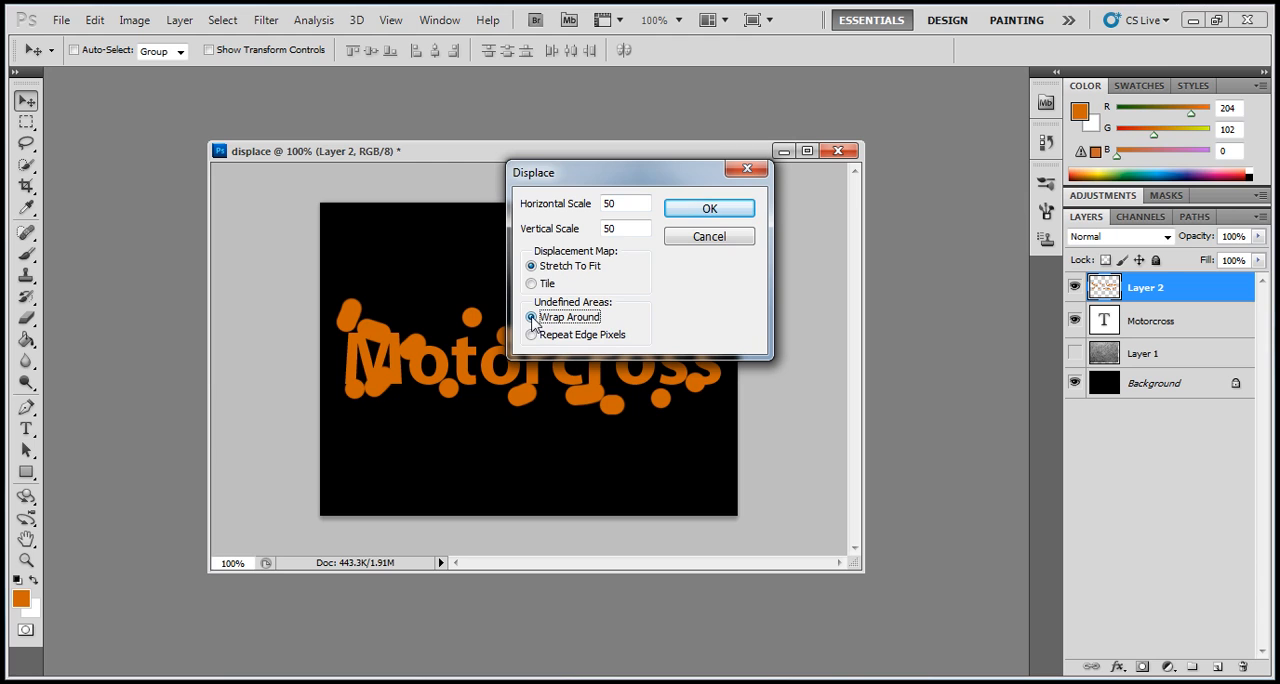
{"action": "left_click", "coordinate": [733, 209]}
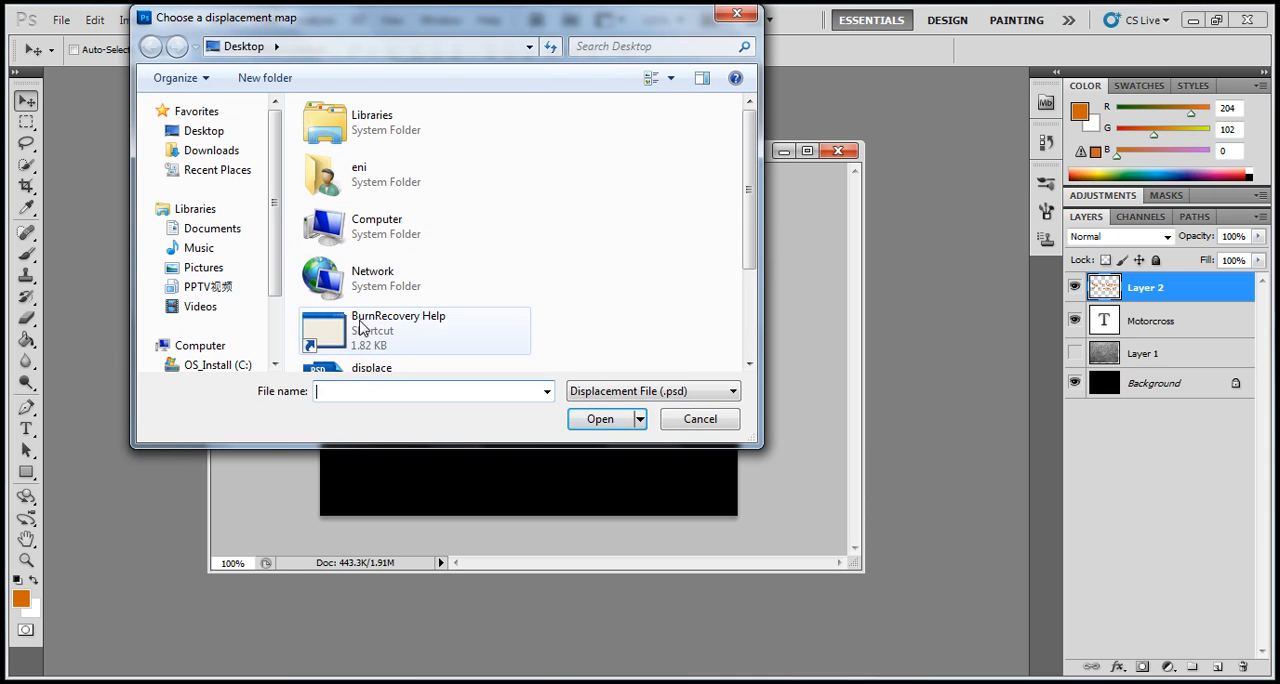
{"action": "left_click", "coordinate": [431, 296]}
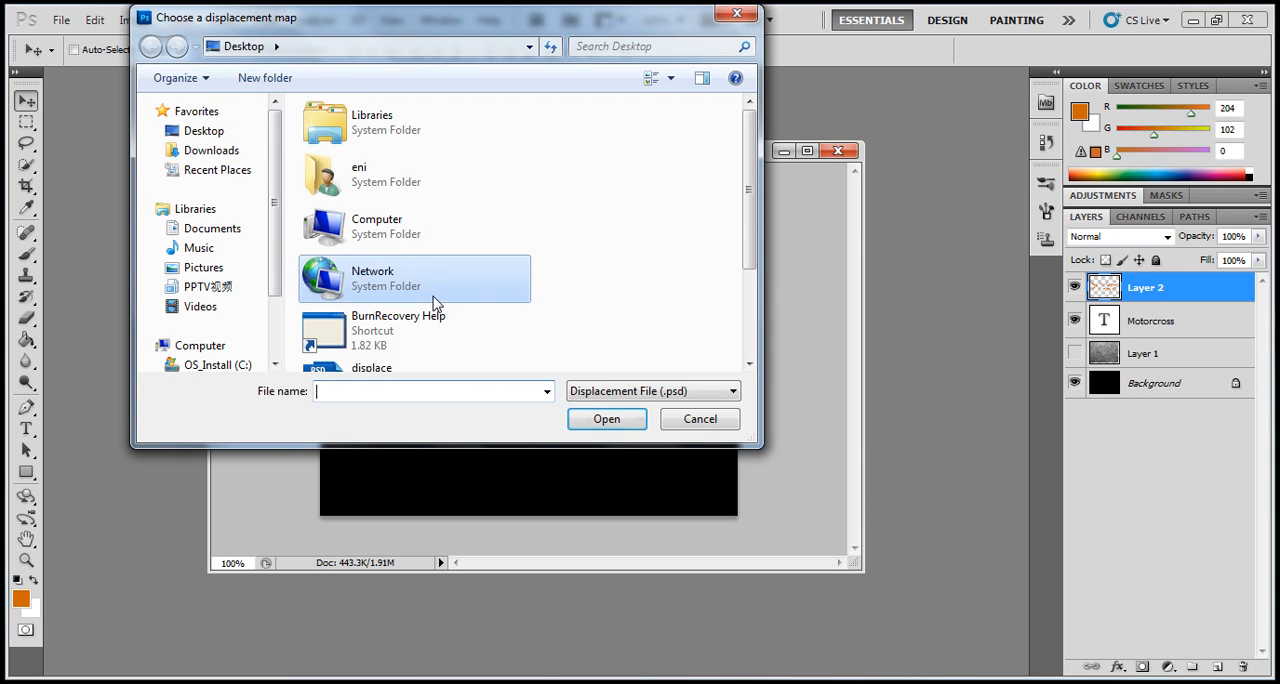
{"action": "key", "text": "d"}
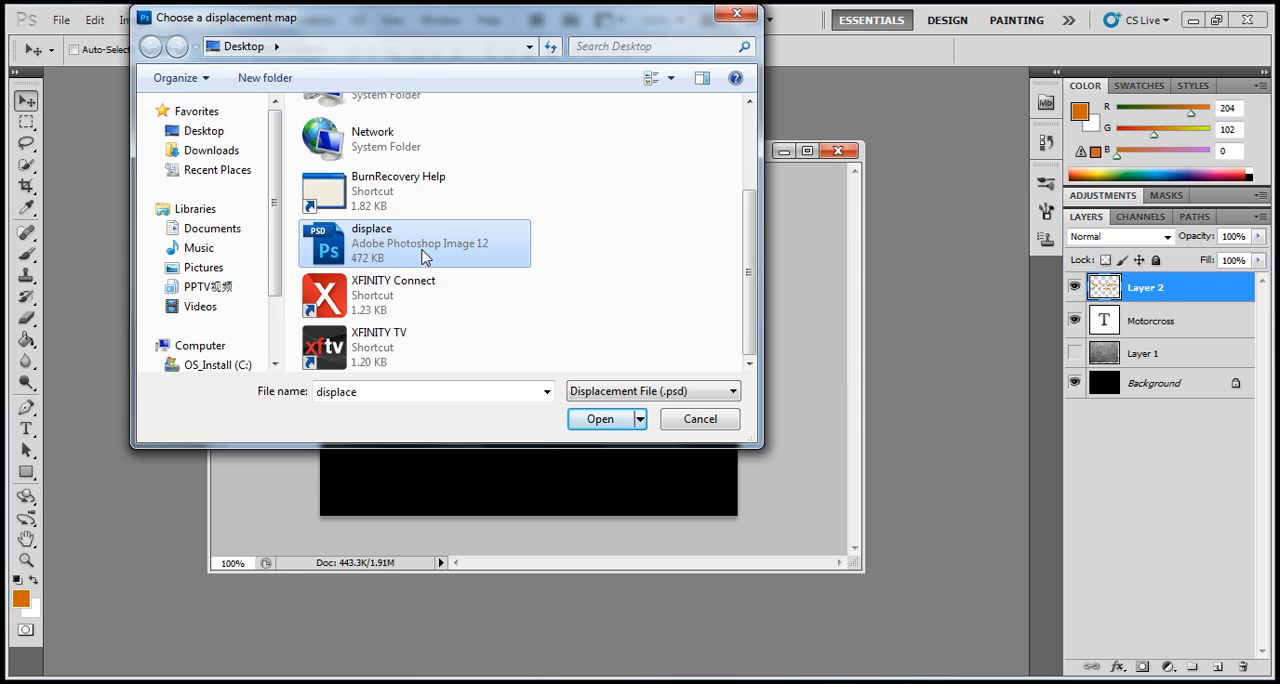
{"action": "double_click", "coordinate": [425, 257]}
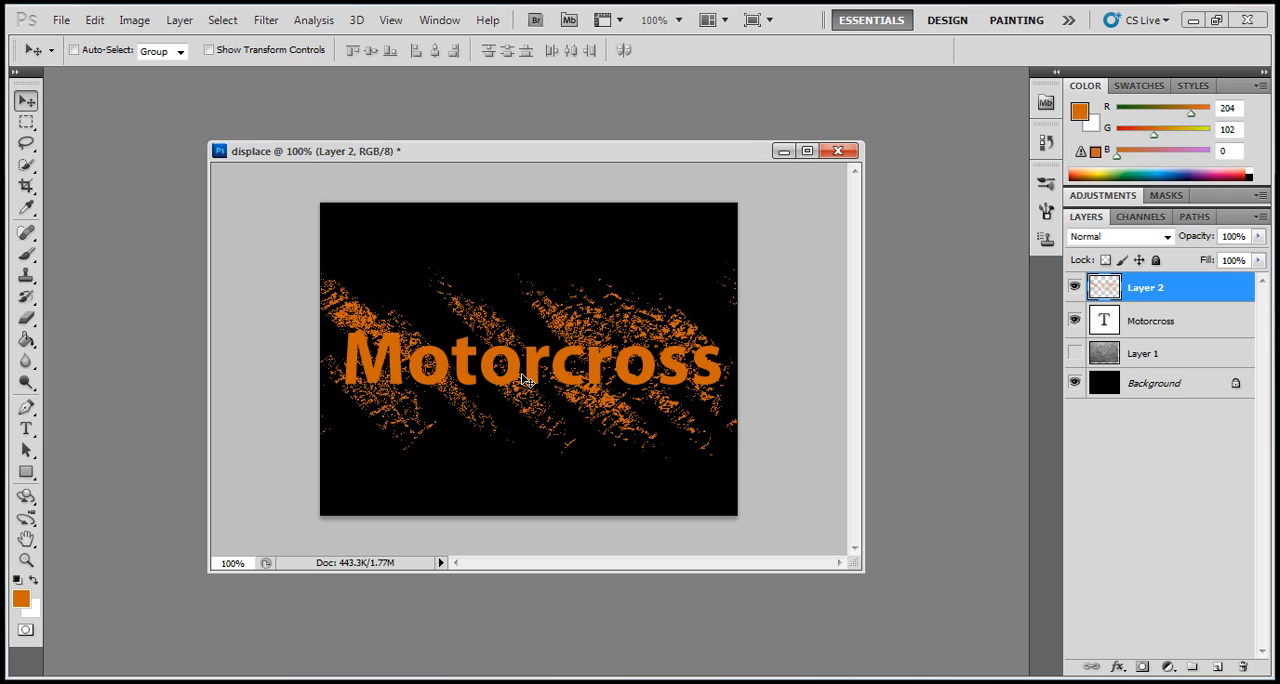
- Move the Motorcross layer above the splatter layer and mask it so the area selected from the splatter's pixels is hidden
{"action": "left_click", "coordinate": [1119, 326]}
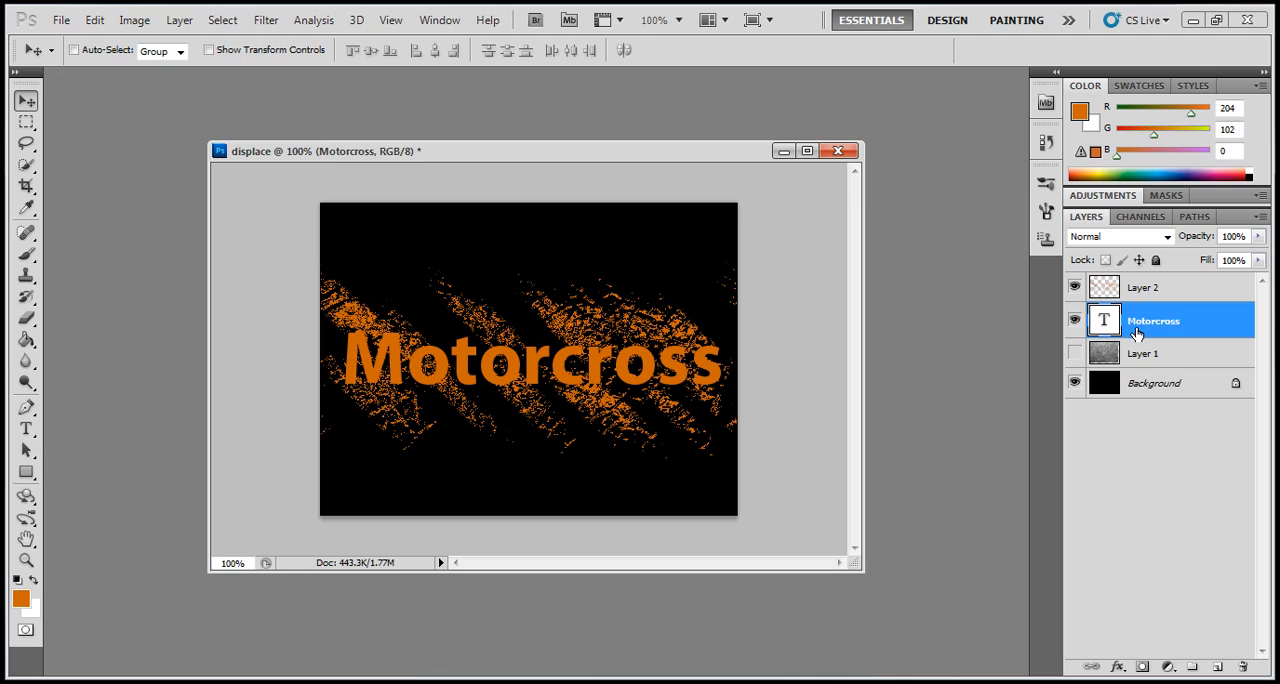
{"action": "left_click_drag", "start_coordinate": [1144, 325], "coordinate": [1143, 285]}
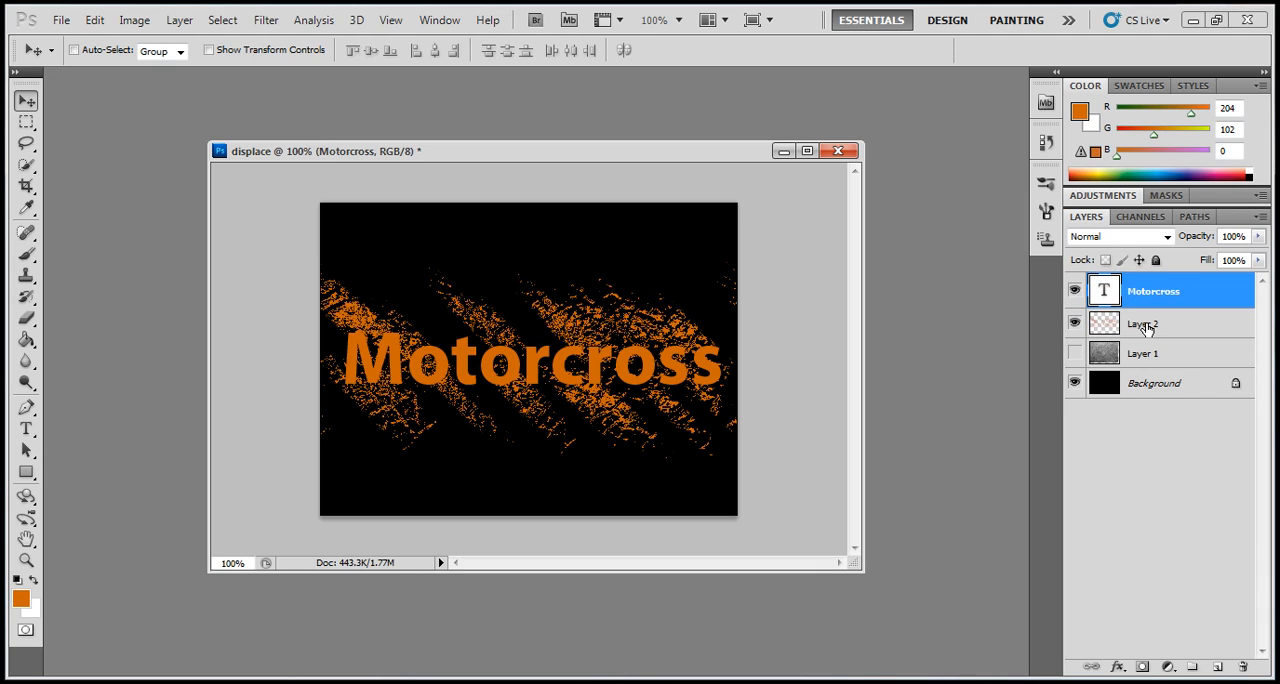
{"action": "left_click", "coordinate": [1146, 328]}
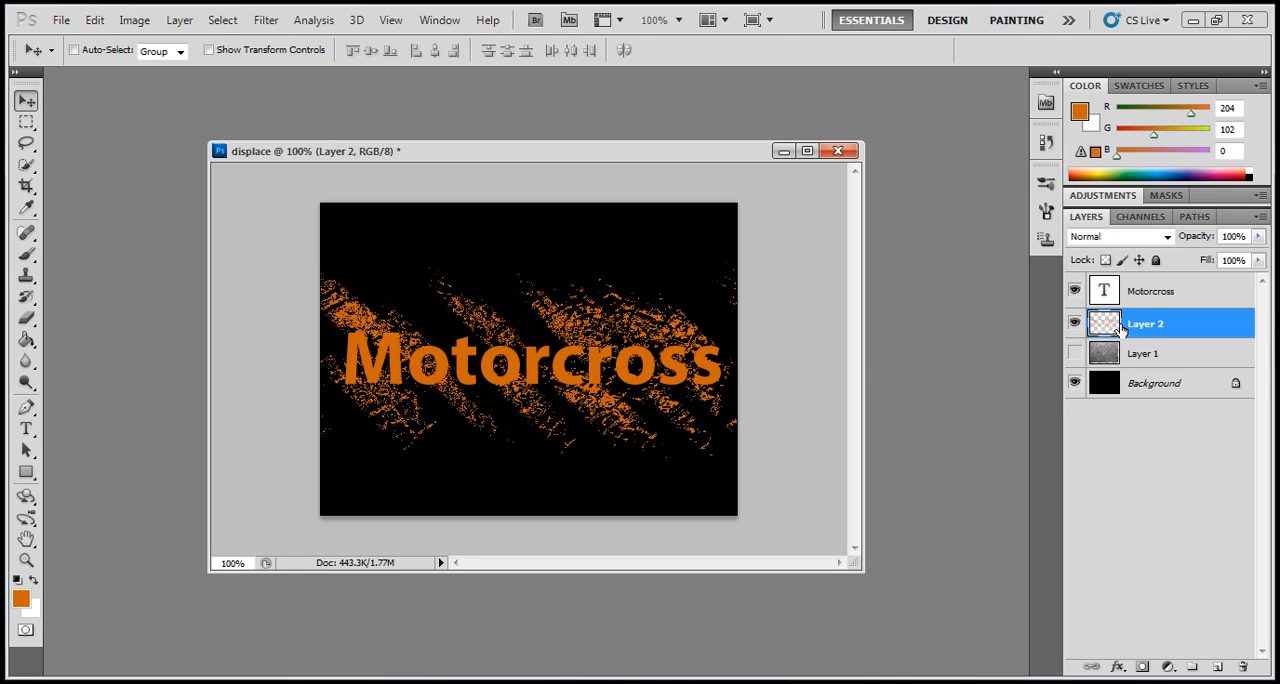
{"action": "left_click", "coordinate": [1110, 329], "text": "ctrl"}
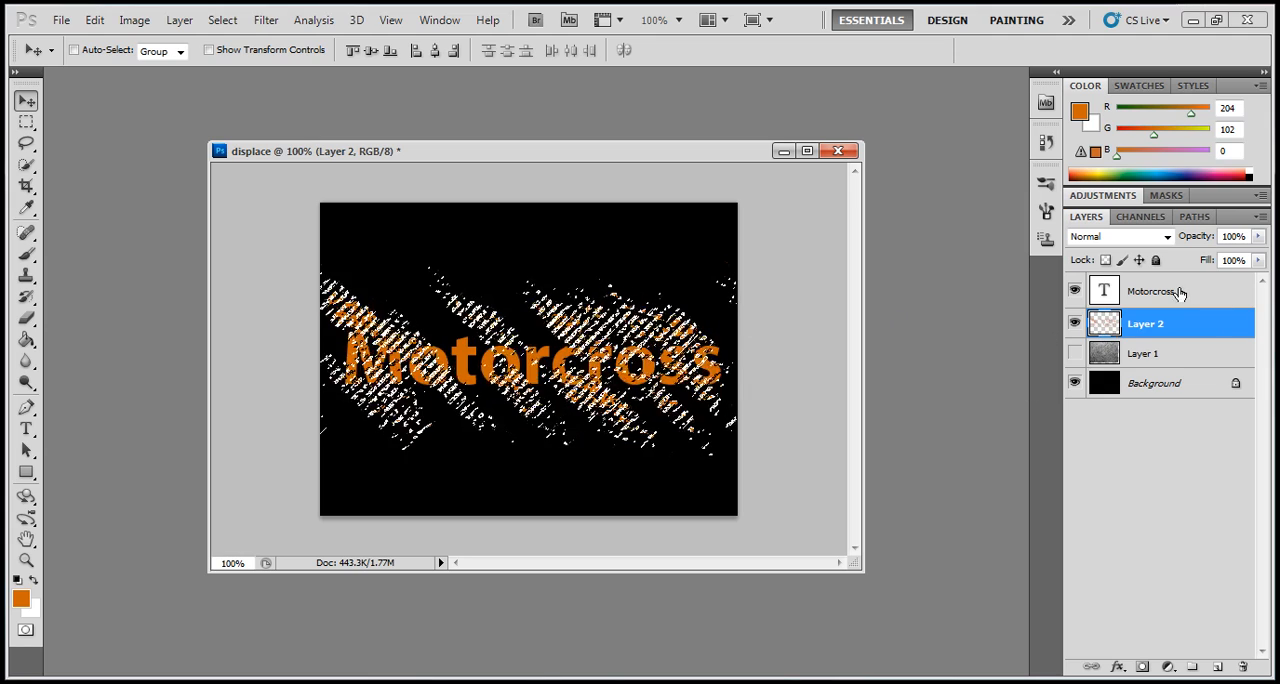
{"action": "left_click", "coordinate": [1123, 291]}
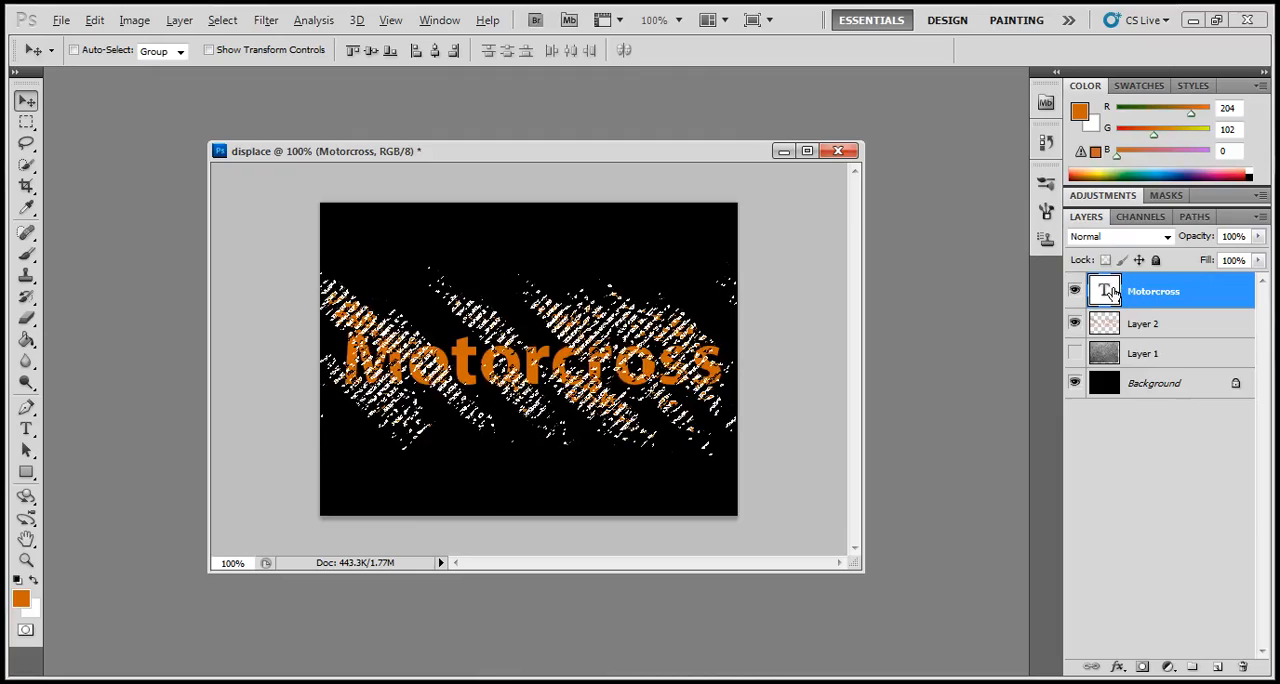
{"action": "left_click", "coordinate": [1143, 667]}
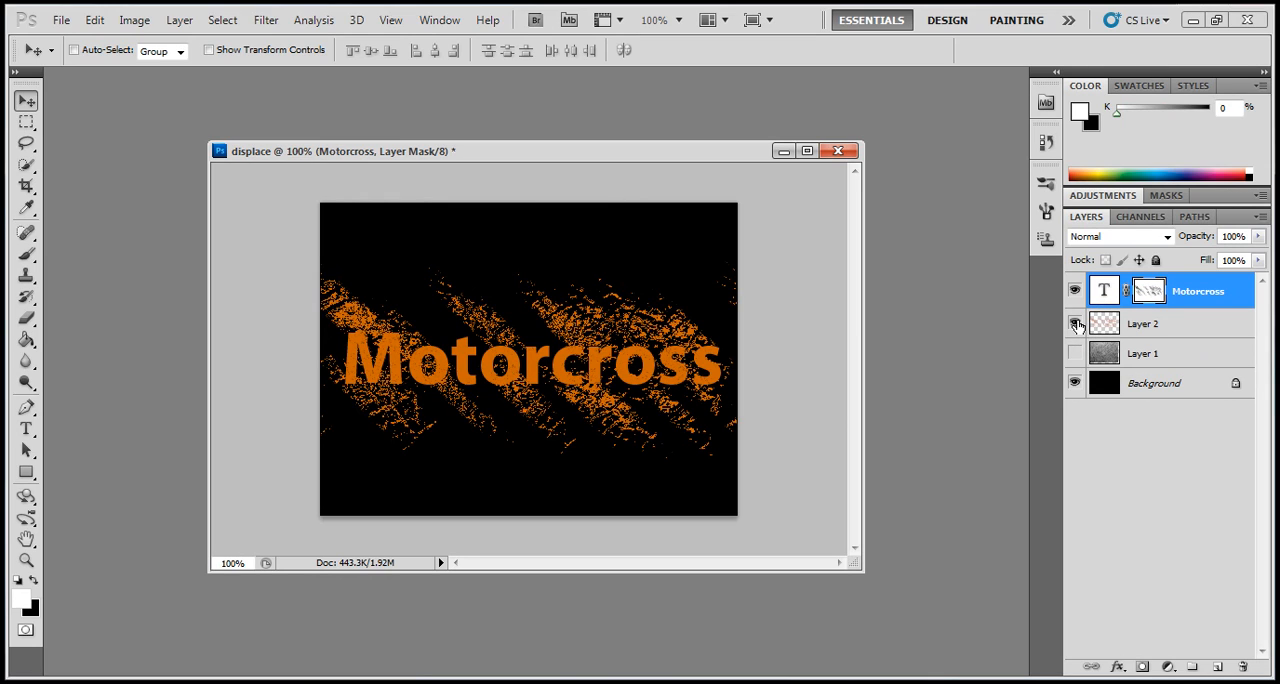
{"action": "left_click", "coordinate": [1075, 323]}
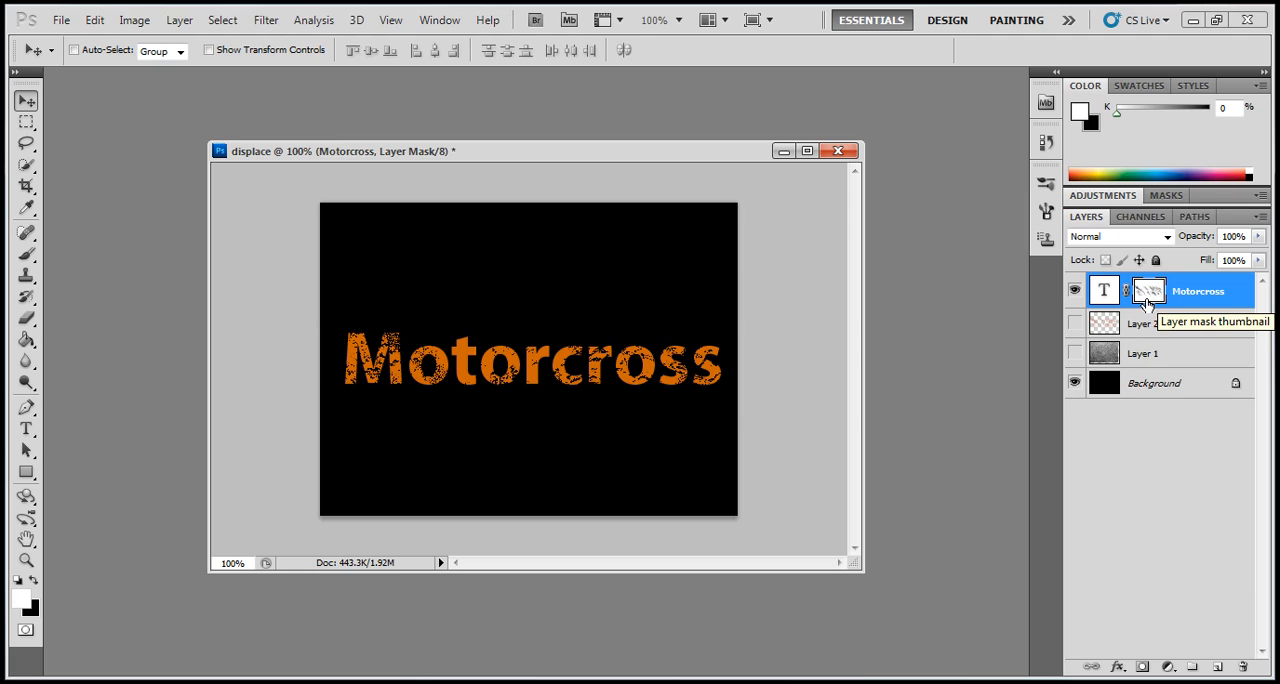
{"action": "left_click", "coordinate": [1075, 323]}
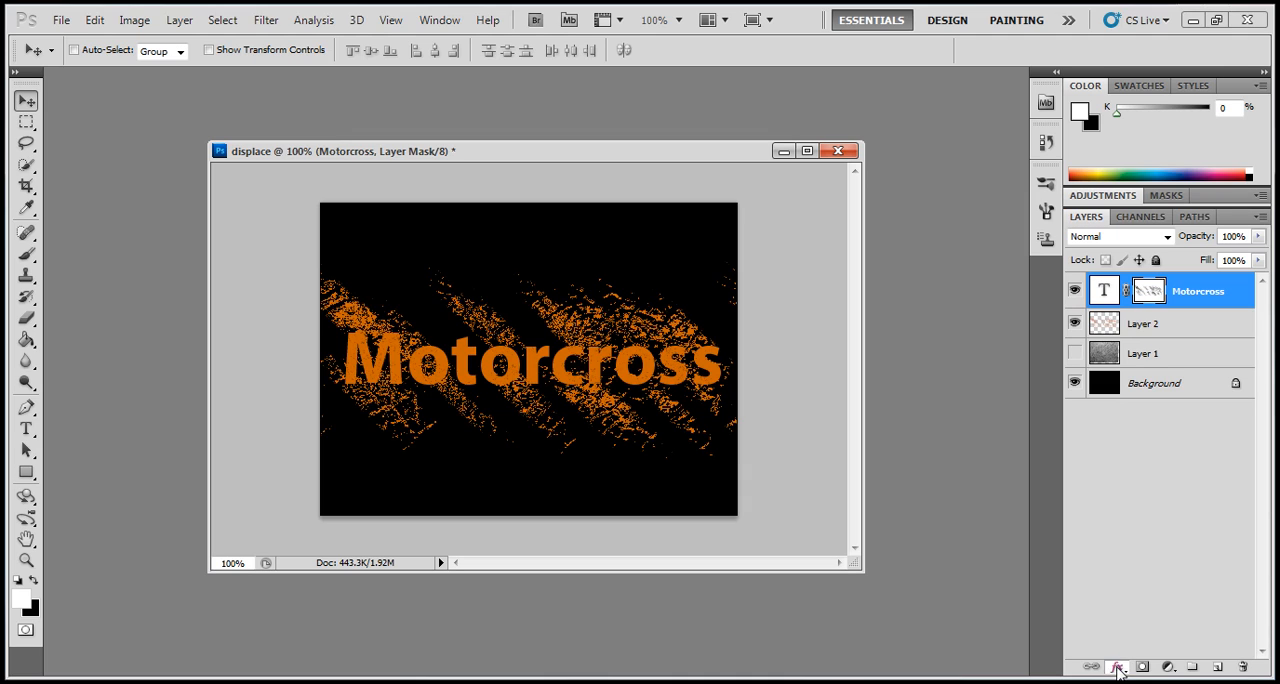
- Add a Multiply drop shadow with 87% opacity and a 135° angle to the Motorcross text layer
{"action": "left_click", "coordinate": [1117, 666]}
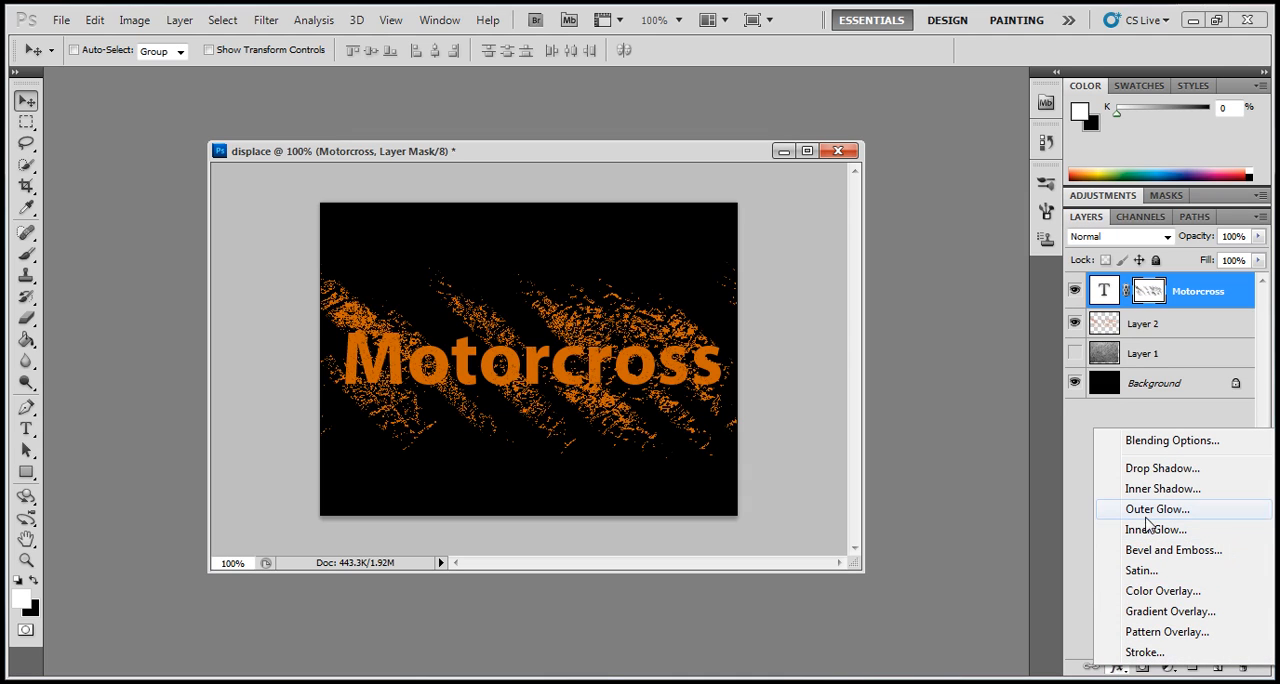
{"action": "left_click", "coordinate": [1147, 472]}
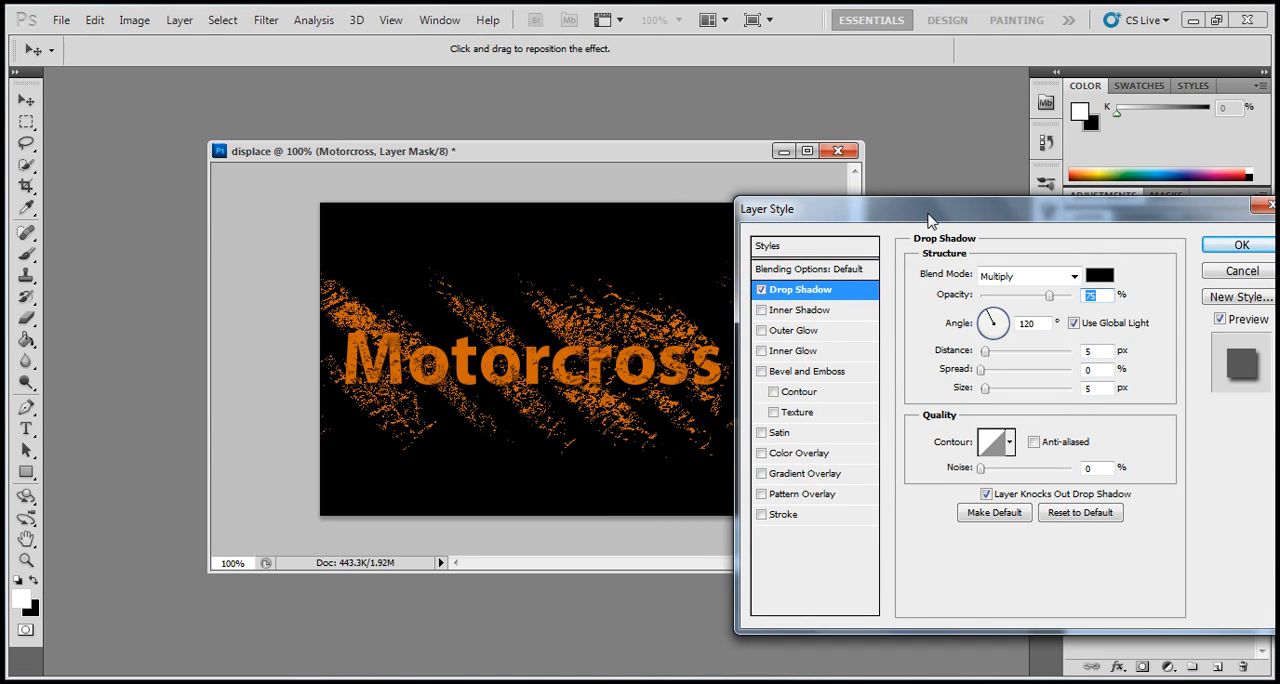
{"action": "left_click_drag", "start_coordinate": [930, 222], "coordinate": [934, 233]}
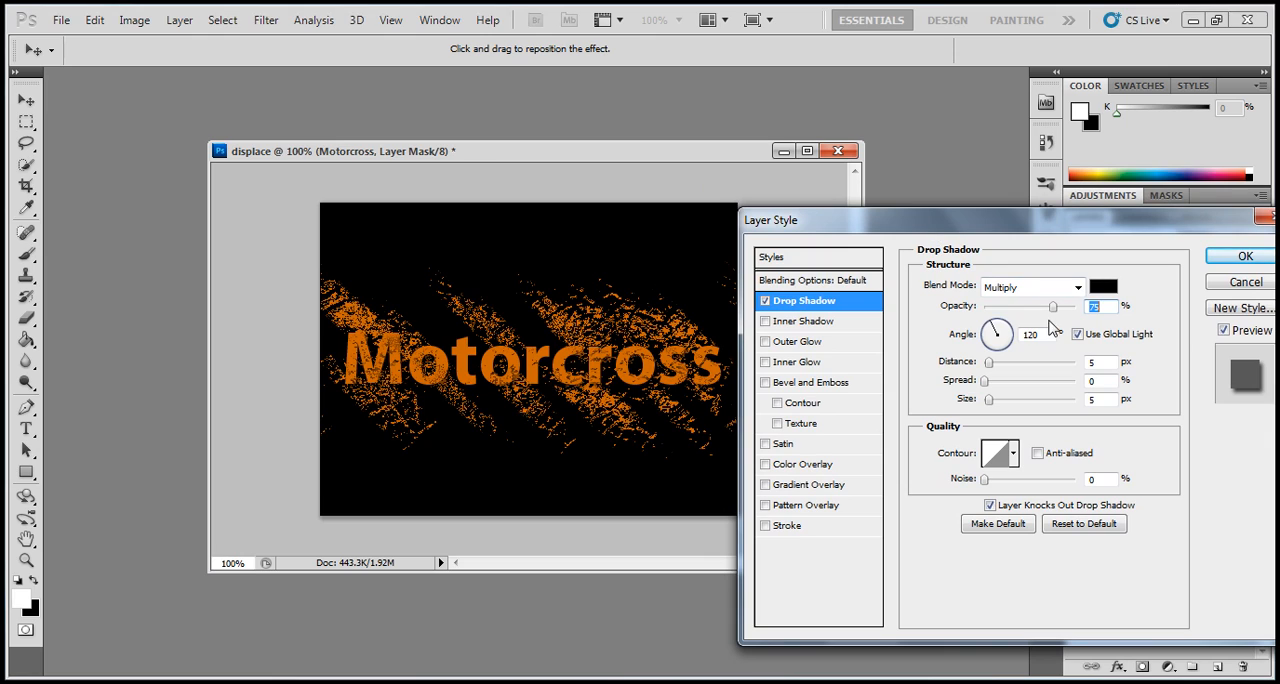
{"action": "left_click_drag", "start_coordinate": [1055, 306], "coordinate": [1060, 306]}
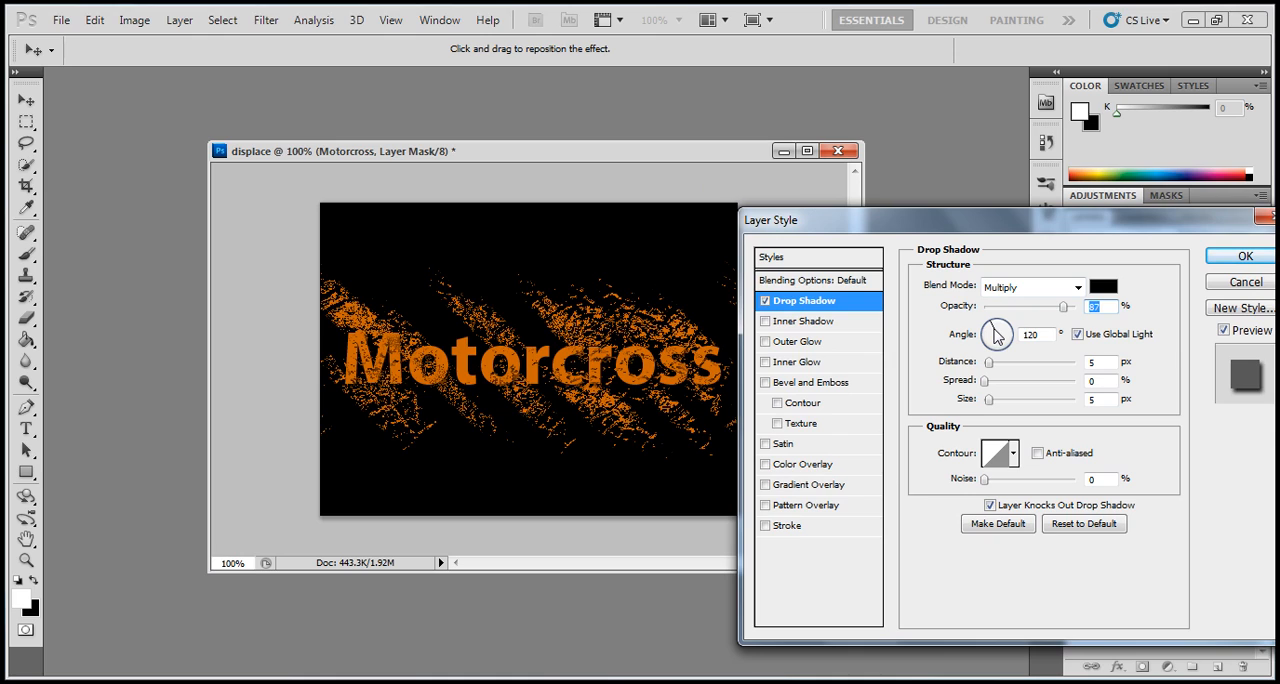
{"action": "left_click", "coordinate": [996, 337]}
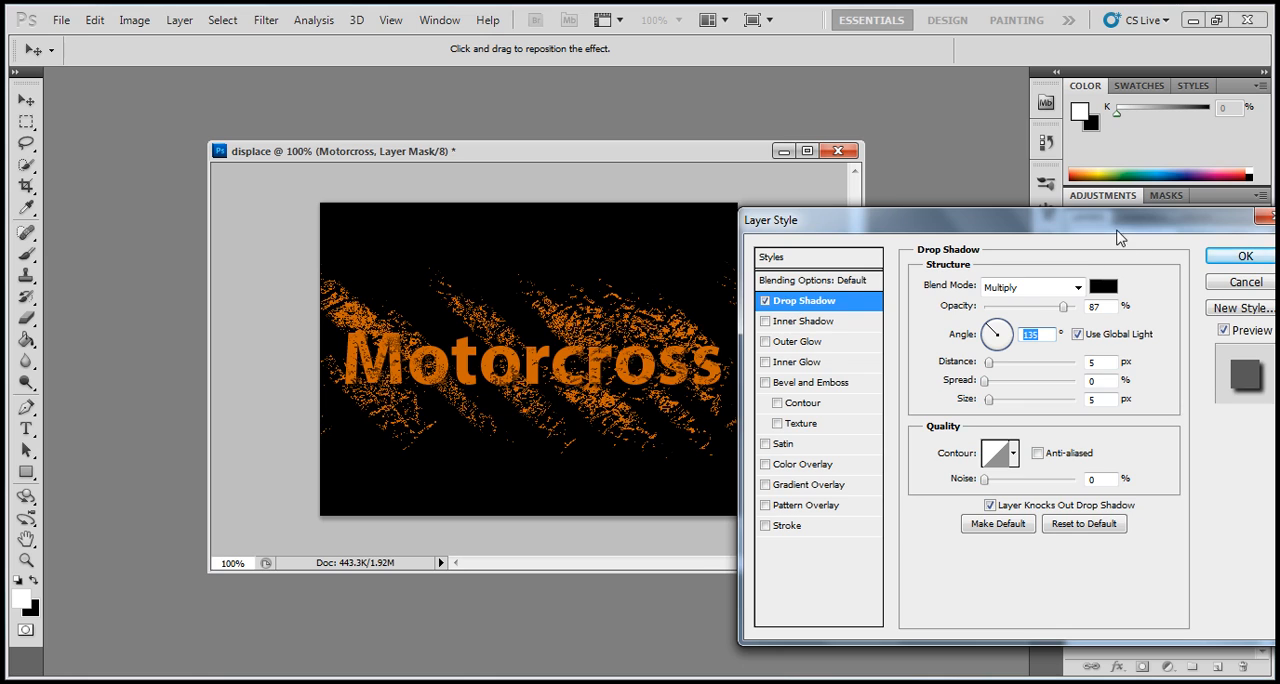
{"action": "left_click_drag", "start_coordinate": [1117, 222], "coordinate": [888, 221]}
{"action": "left_click", "coordinate": [1034, 263]}
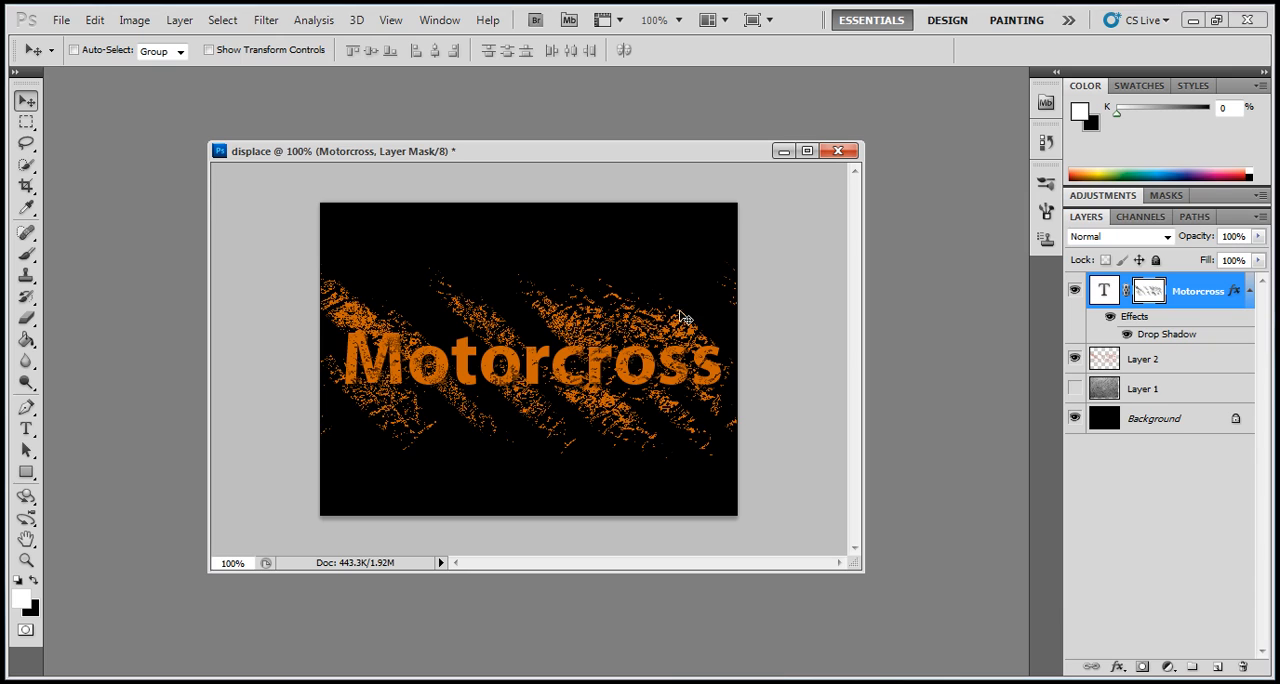
{"action": "left_click_drag", "start_coordinate": [575, 158], "coordinate": [574, 151]}
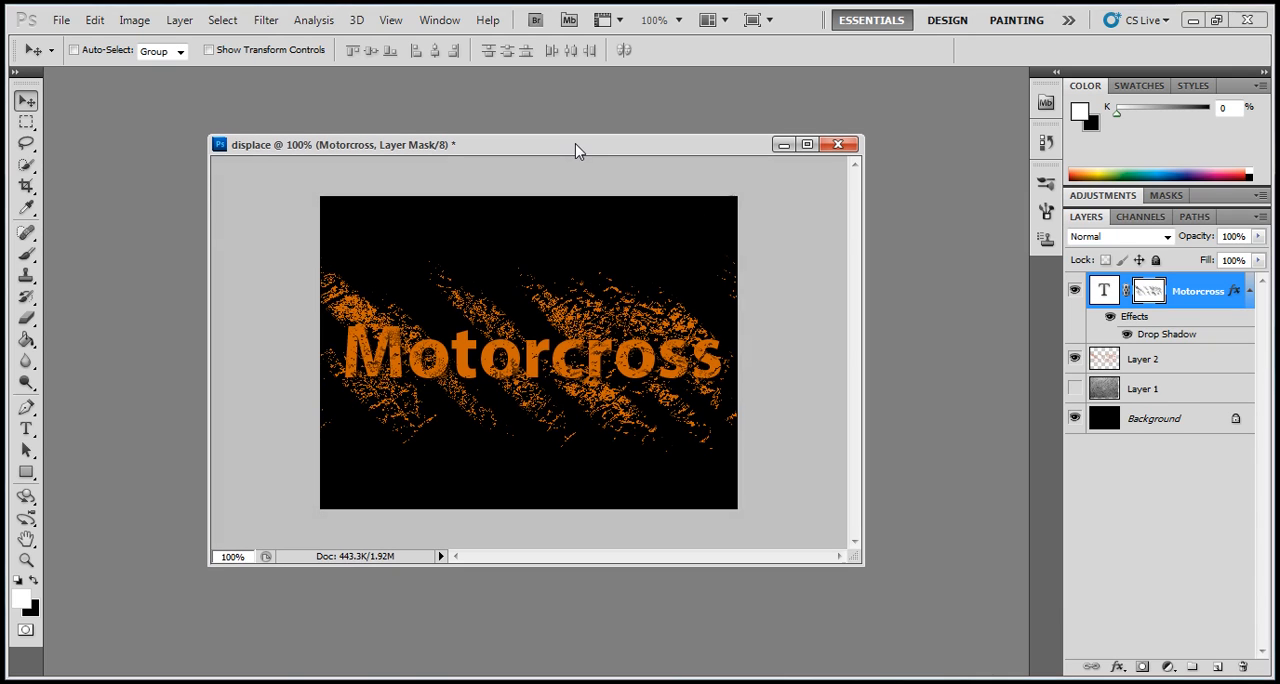